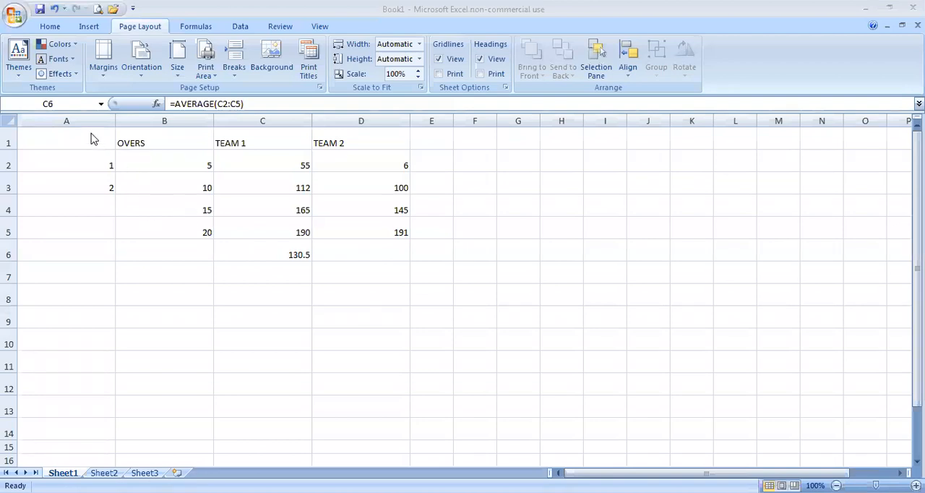
# Step: Clear the average formula from cell C6 and apply all borders to the table range A1:D5
pyautogui.moveTo(92, 138); pyautogui.dragTo(212, 189)
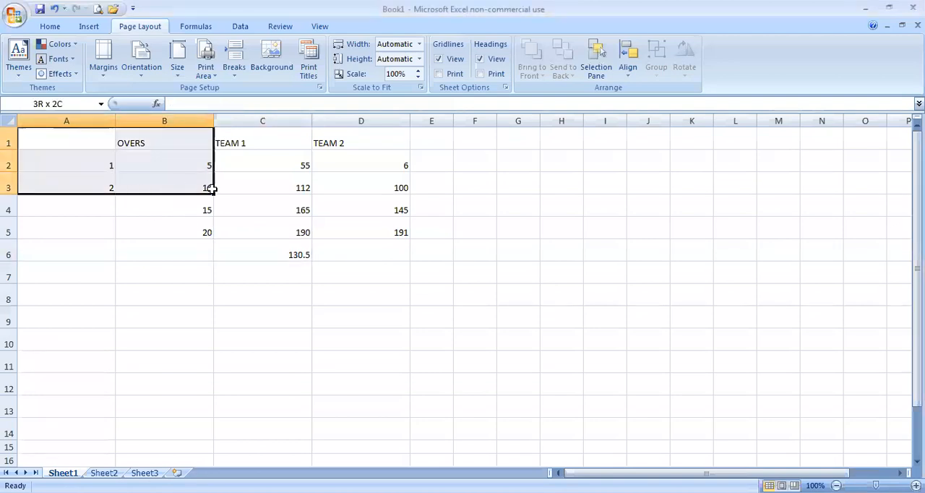
pyautogui.click(287, 248)
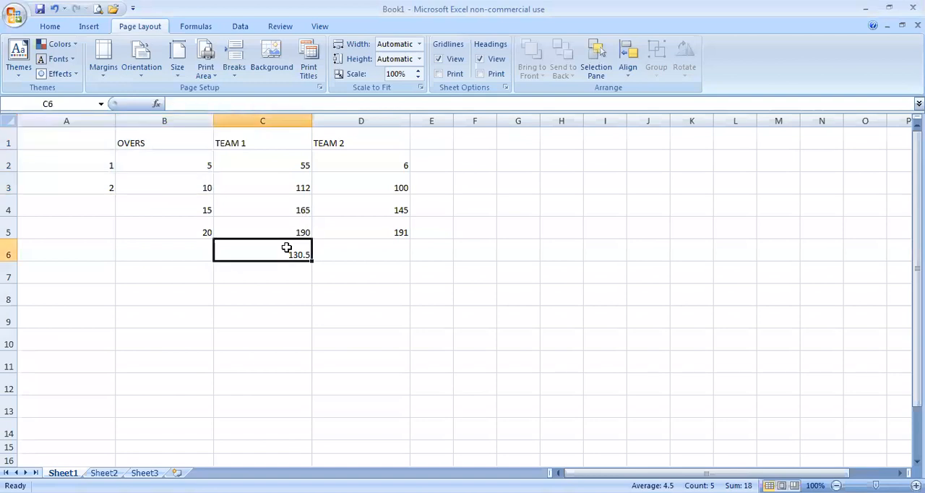
pyautogui.moveTo(94, 137); pyautogui.dragTo(403, 232)
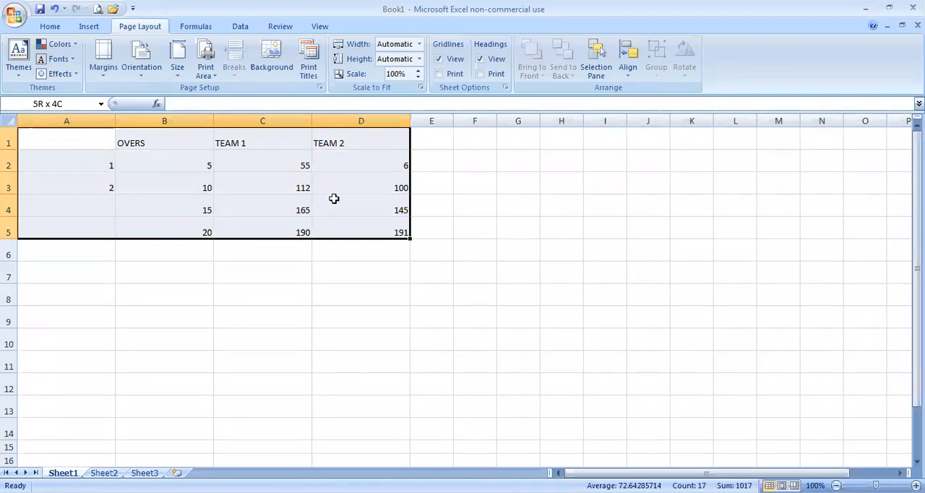
pyautogui.click(51, 27)
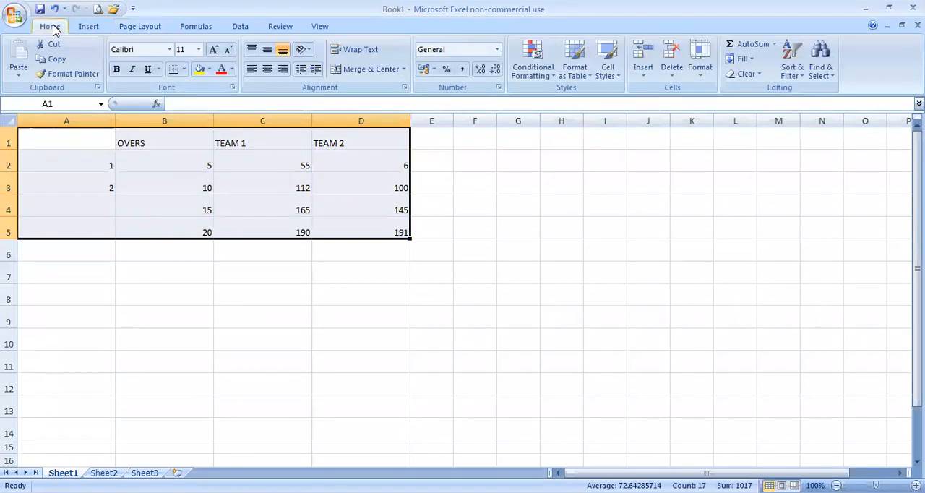
pyautogui.click(185, 70)
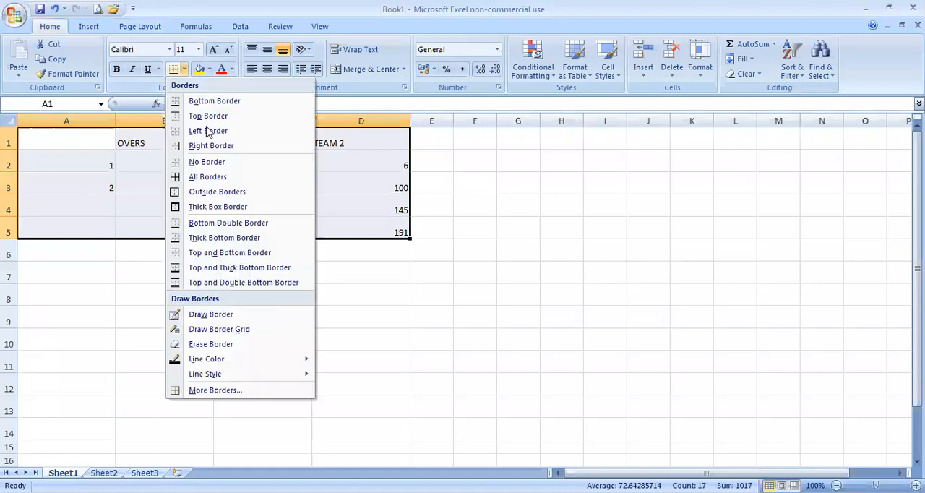
pyautogui.click(210, 177)
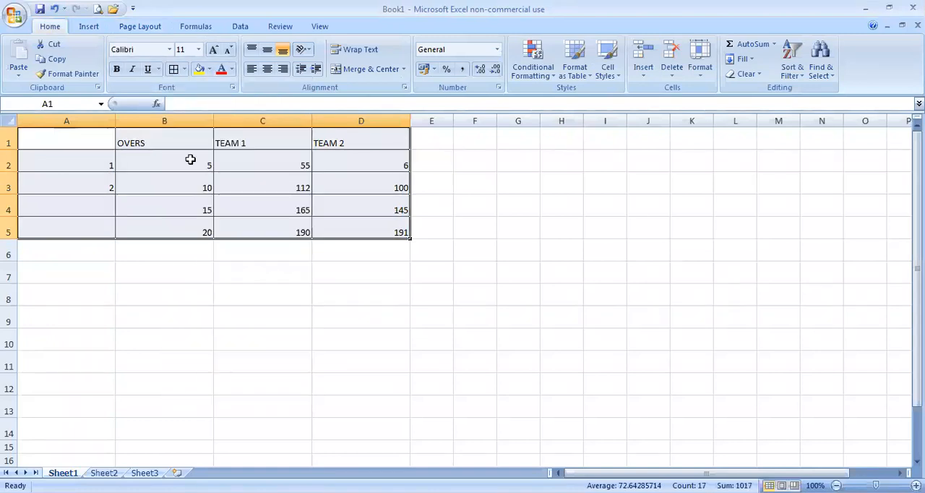
# Step: Format the header cells A1:D1 as bold 20-point Arial Black and make row 1 taller to fit the text
pyautogui.moveTo(107, 130); pyautogui.dragTo(328, 137)
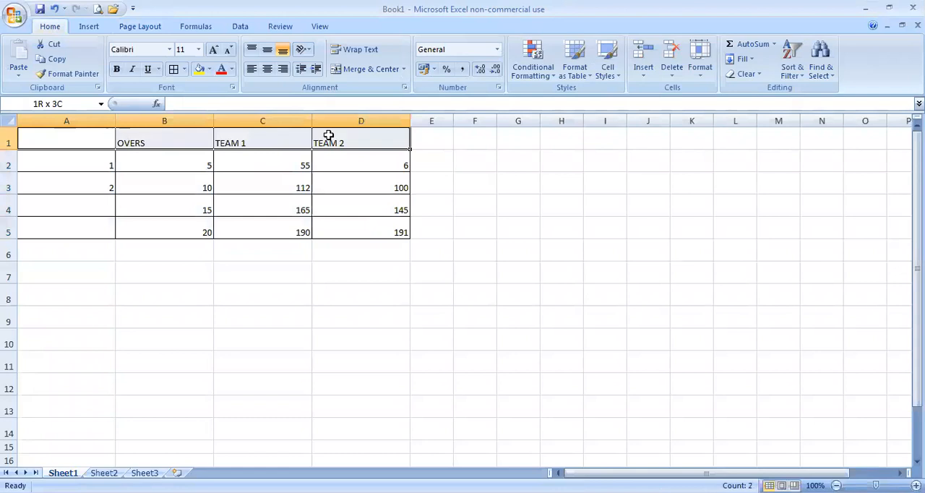
pyautogui.click(119, 70)
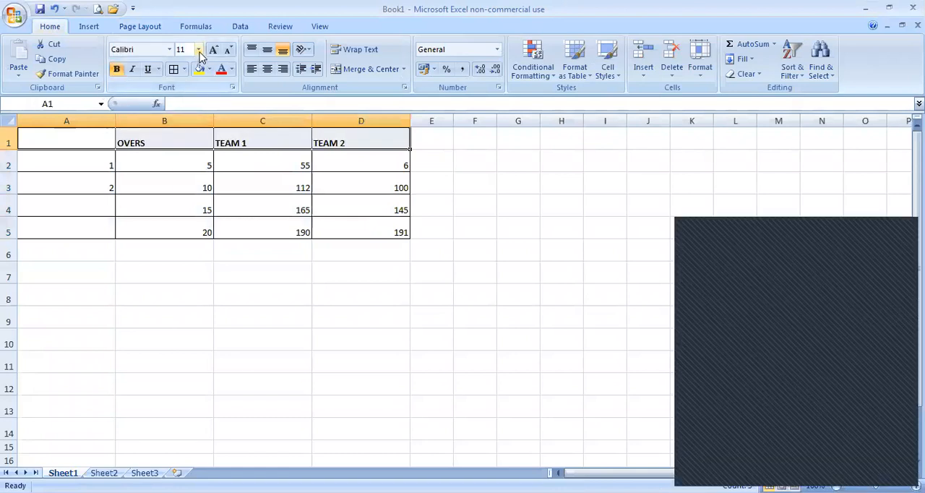
pyautogui.click(199, 51)
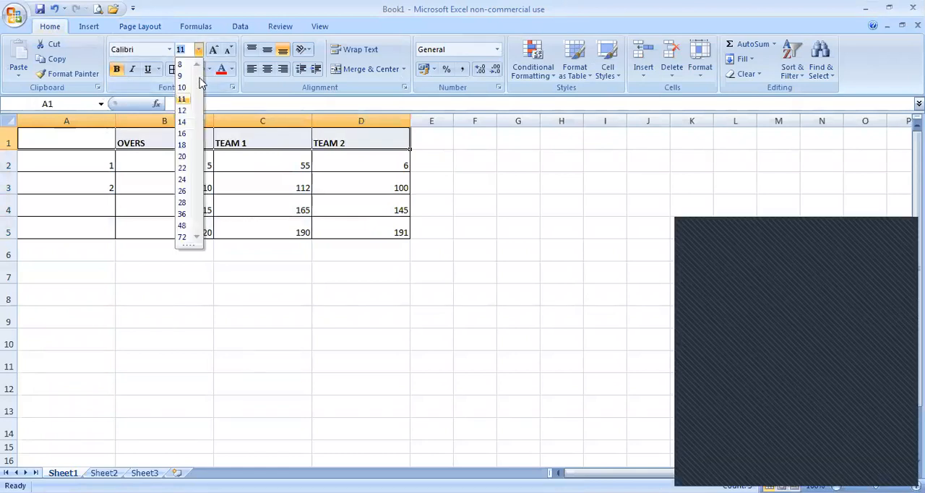
pyautogui.click(183, 156)
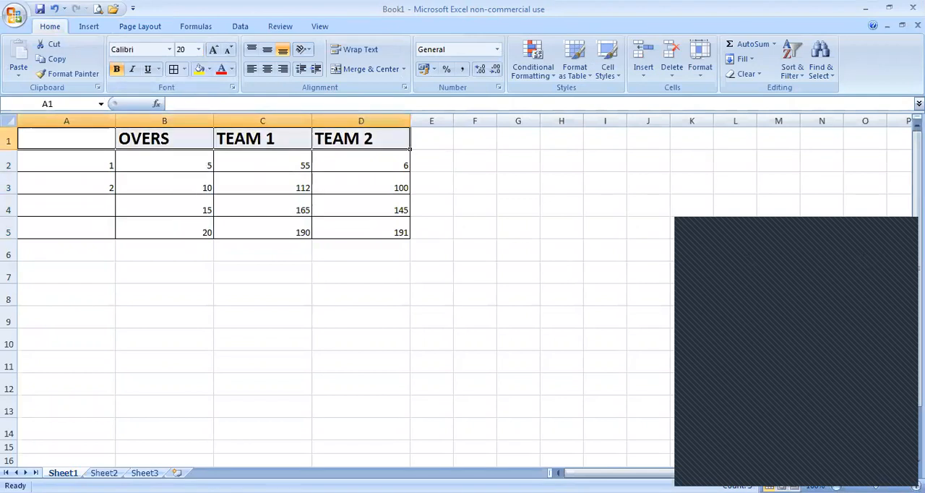
pyautogui.click(169, 51)
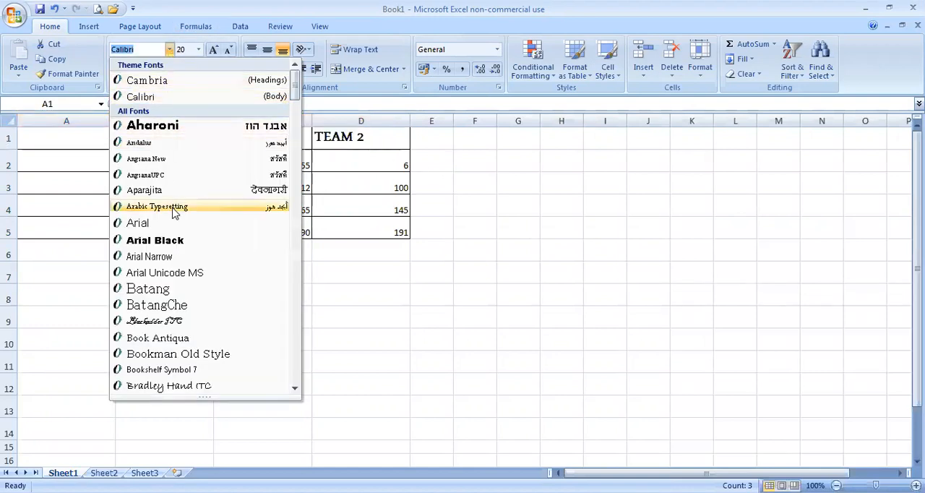
pyautogui.click(170, 243)
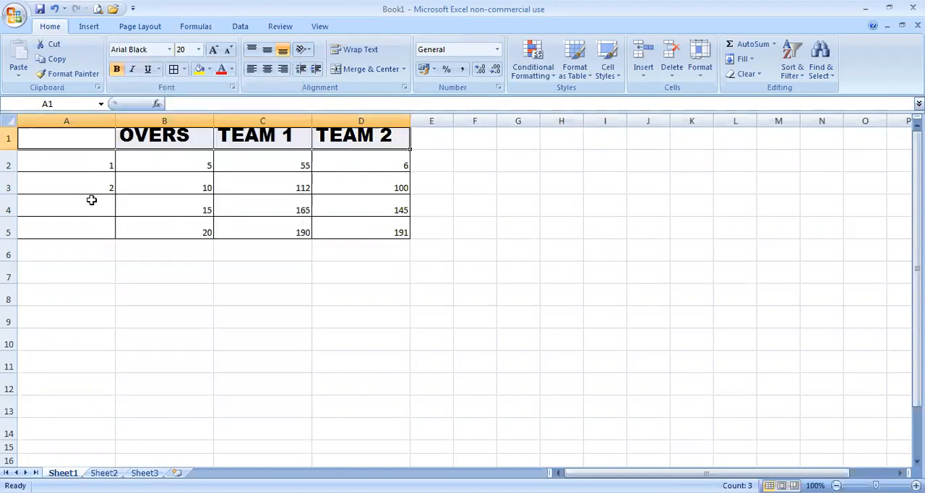
pyautogui.moveTo(10, 152); pyautogui.dragTo(11, 161)
# Step: Set the data cells A2:D5 to font size 24 and center them horizontally
pyautogui.moveTo(178, 299); pyautogui.dragTo(366, 236)
pyautogui.click(141, 300)
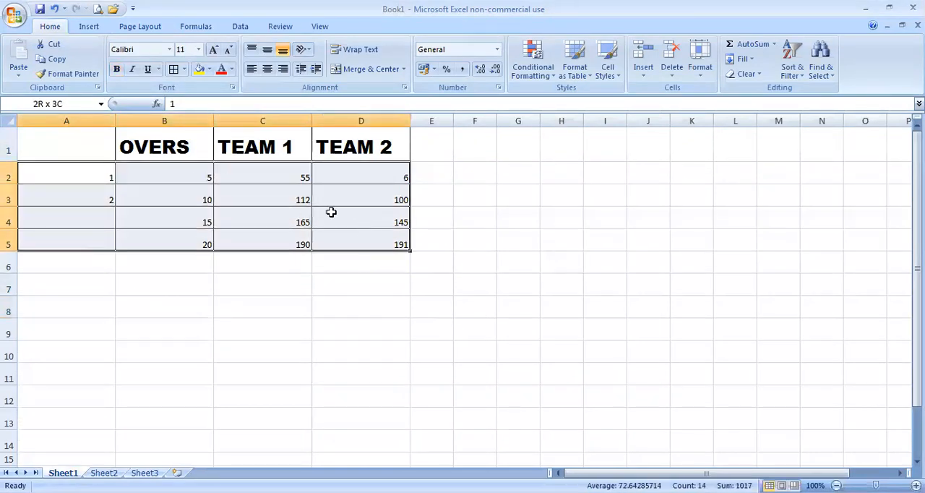
pyautogui.click(198, 49)
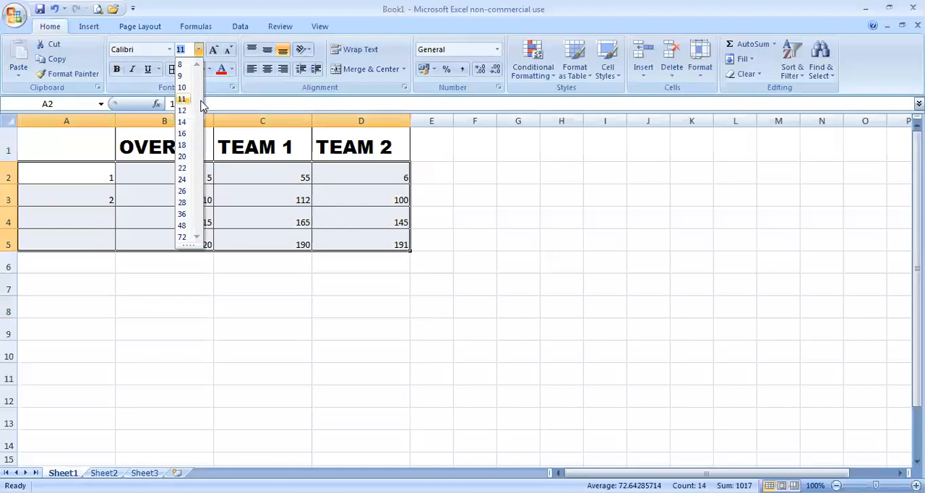
pyautogui.click(183, 179)
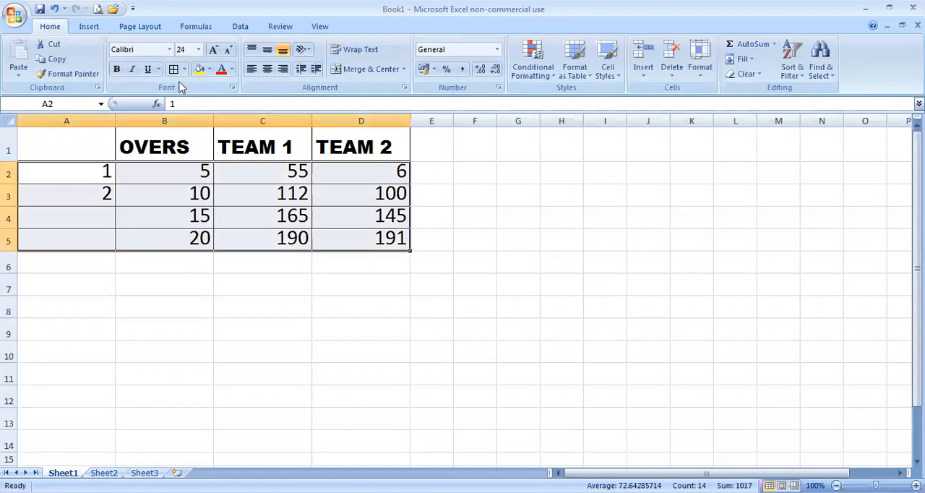
pyautogui.click(268, 70)
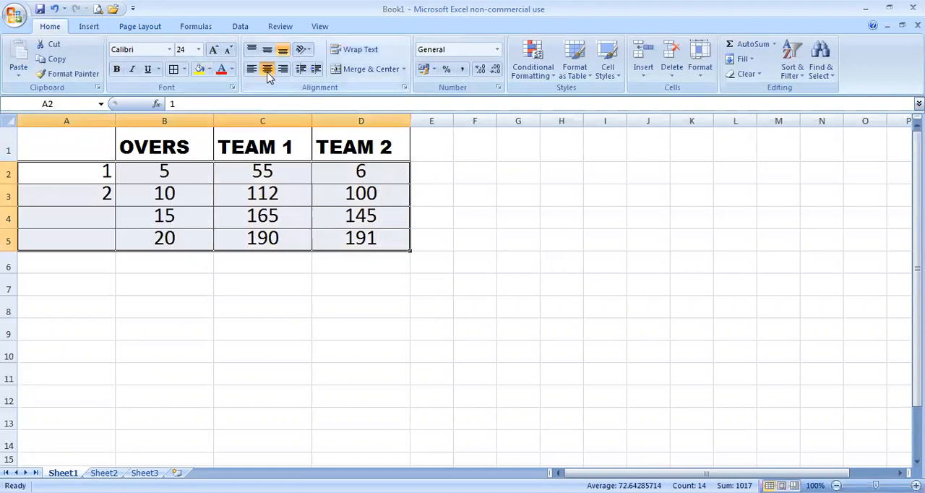
# Step: Extend the number series in A2:A3 down through cell A5
pyautogui.click(101, 172)
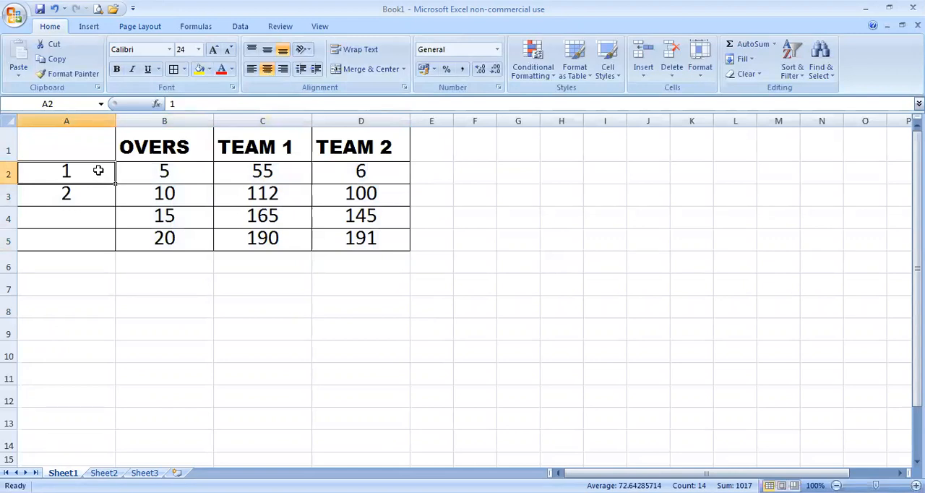
pyautogui.moveTo(103, 176); pyautogui.dragTo(116, 207)
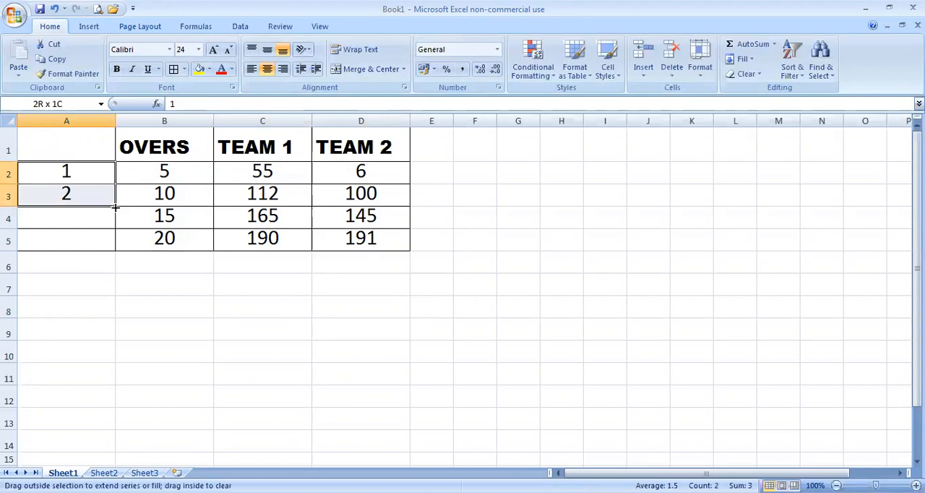
pyautogui.moveTo(116, 239); pyautogui.dragTo(115, 243)
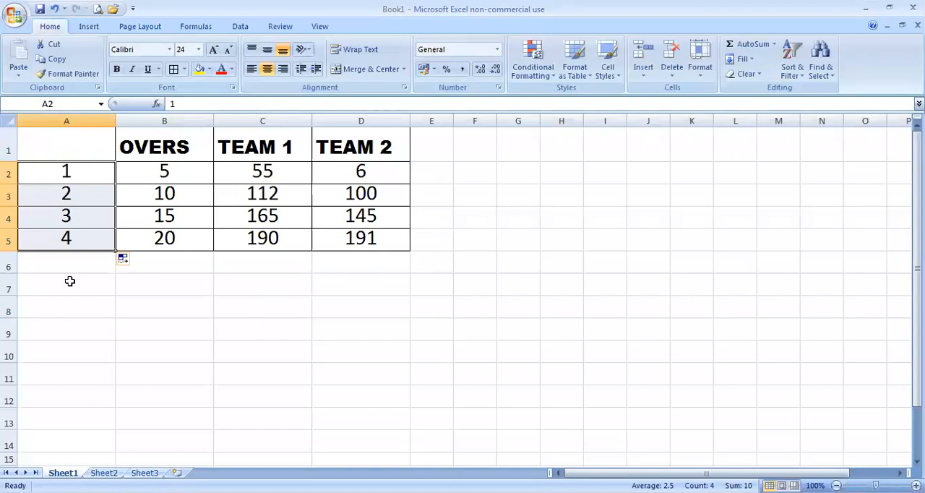
# Step: Make row 6 slightly taller and enter the label "total" in cell A6
pyautogui.moveTo(12, 271); pyautogui.dragTo(11, 273)
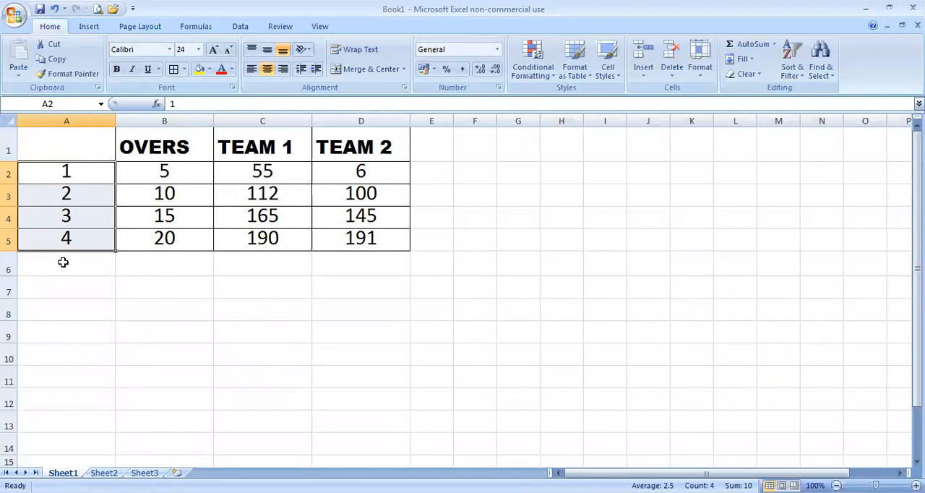
pyautogui.click(63, 262)
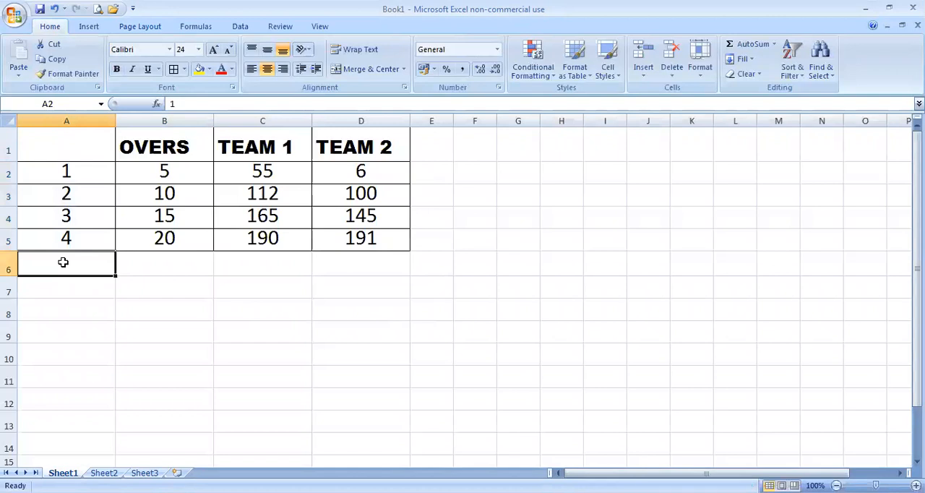
pyautogui.write('t')
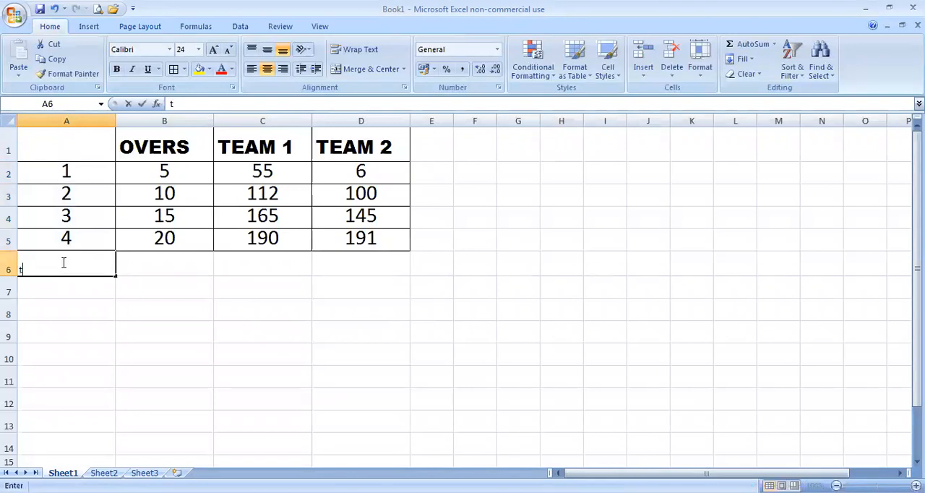
pyautogui.write('otal')
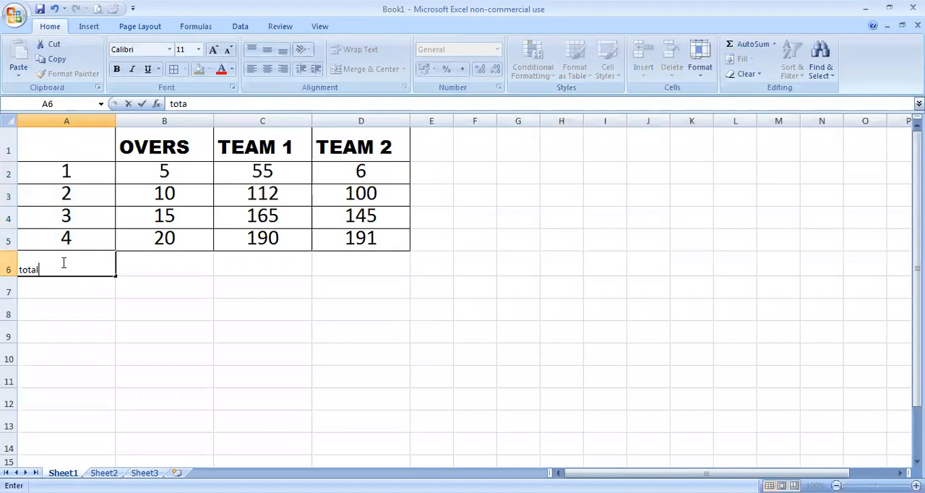
pyautogui.click(181, 329)
pyautogui.click(67, 261)
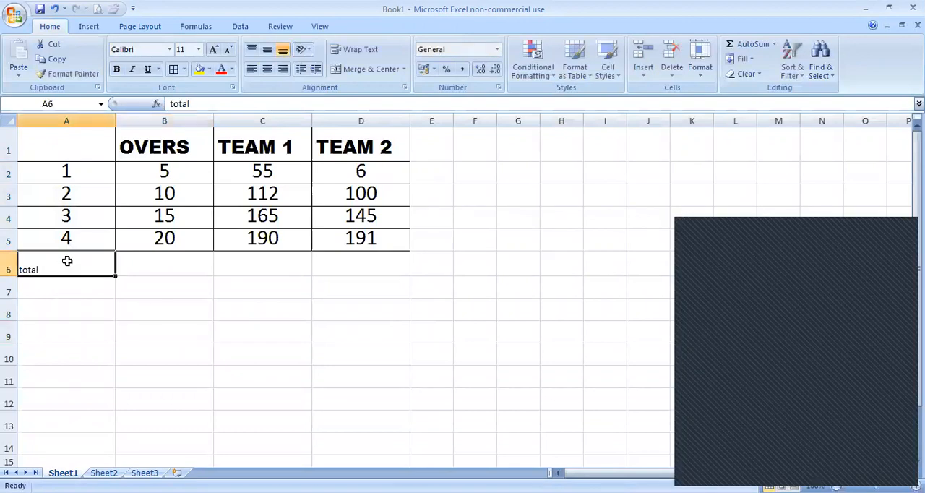
pyautogui.doubleClick(23, 270)
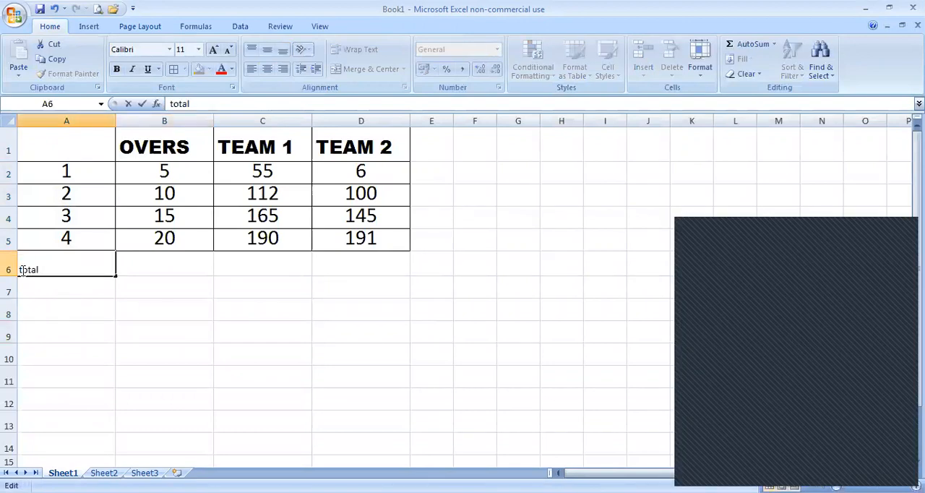
# Step: Enter the formula =SUM(B2:B5) in cell B6 to total the OVERS column
pyautogui.click(160, 260)
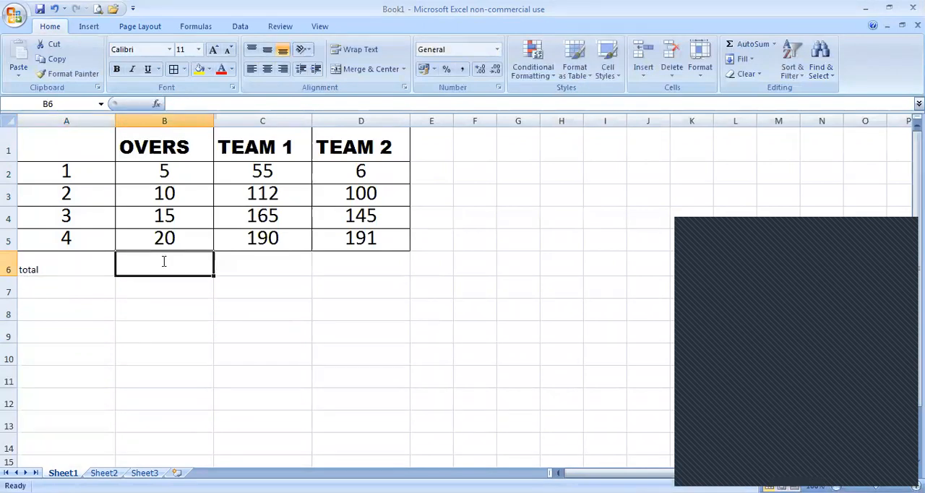
pyautogui.write('=')
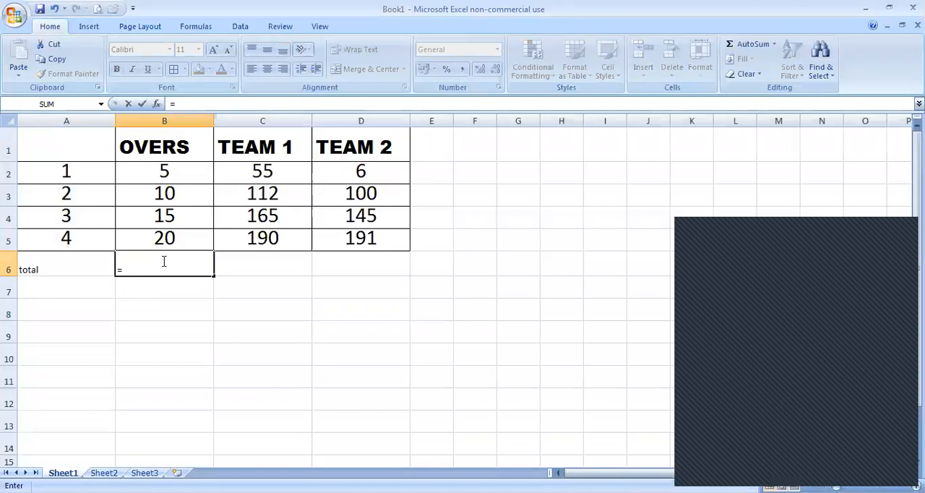
pyautogui.click(162, 174)
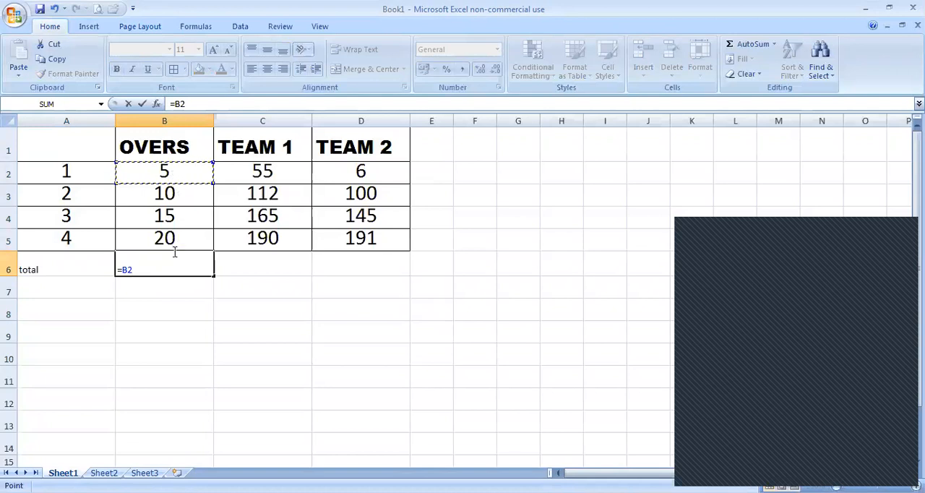
pyautogui.press('BackSpace')
pyautogui.press('BackSpace')
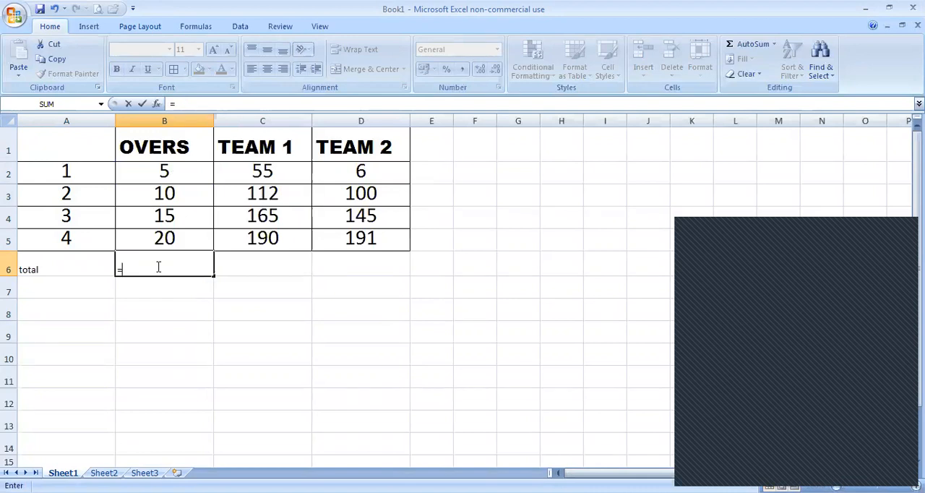
pyautogui.write('SUM(')
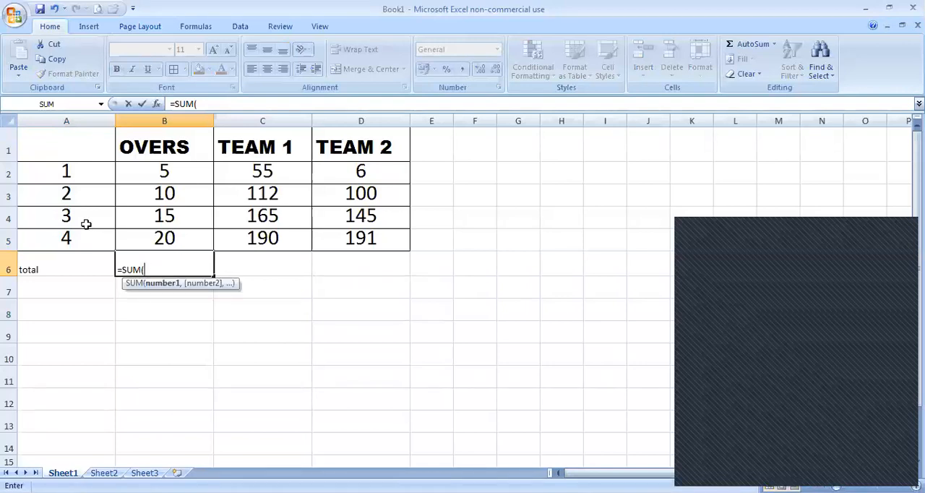
pyautogui.click(162, 174)
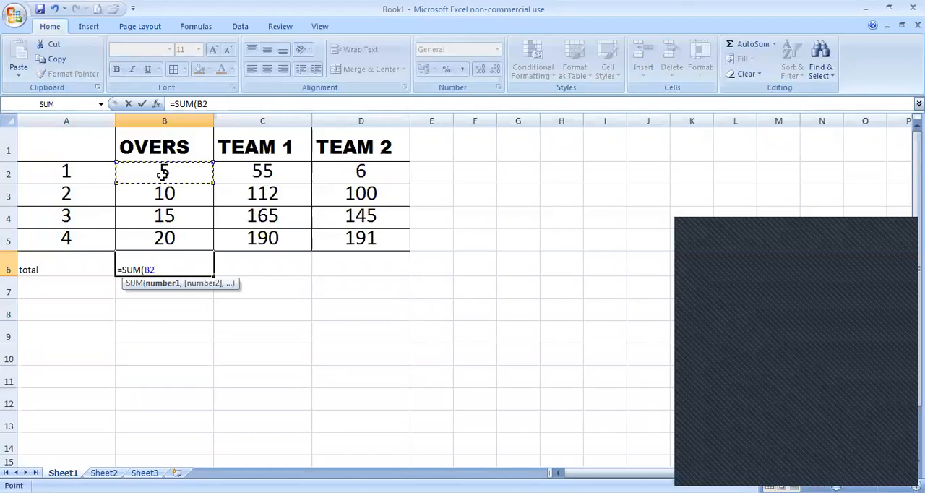
pyautogui.press('F8')
pyautogui.press('BackSpace')
pyautogui.press('BackSpace')
pyautogui.click(178, 239)
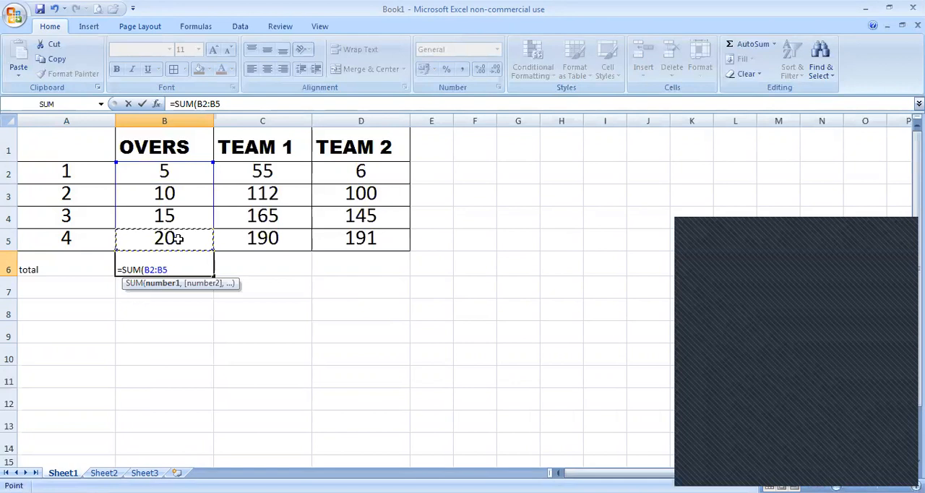
pyautogui.write(')')
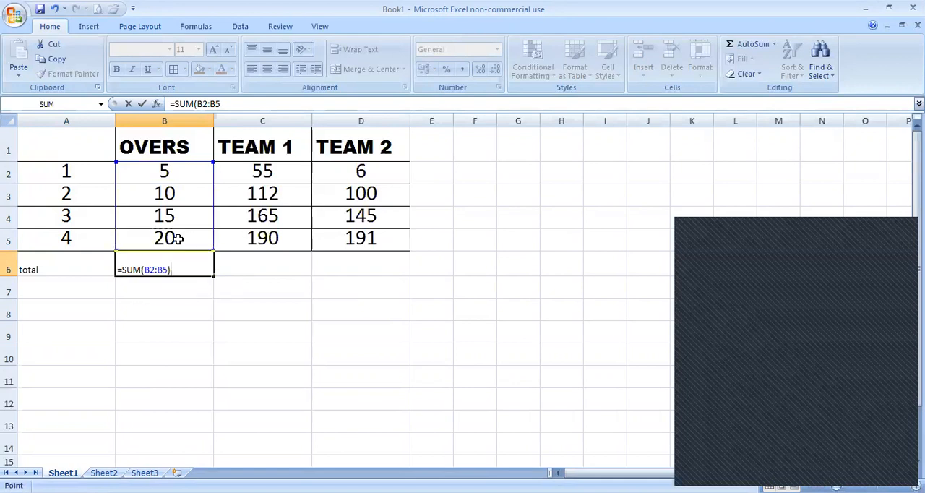
pyautogui.press('Return')
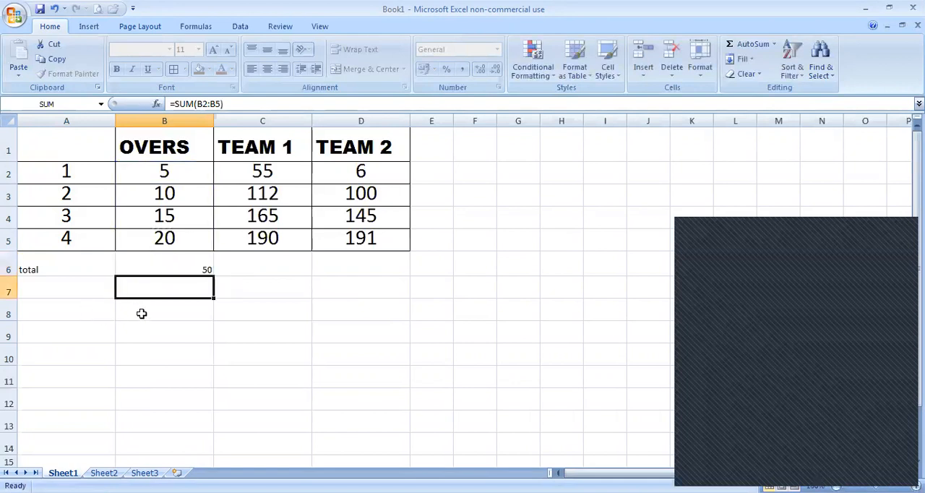
# Step: Fill the SUM formula from cell B6 across to D6 to total the TEAM 1 and TEAM 2 columns
pyautogui.click(167, 266)
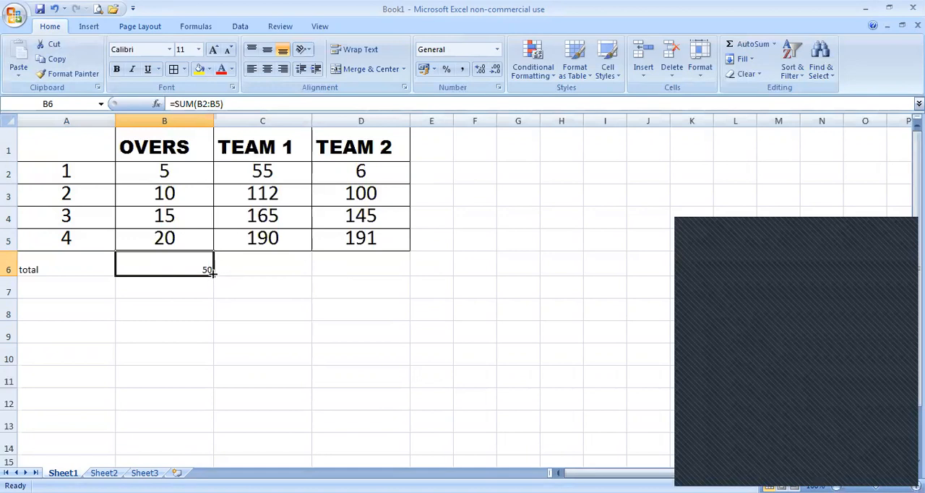
pyautogui.click(255, 264)
pyautogui.click(339, 263)
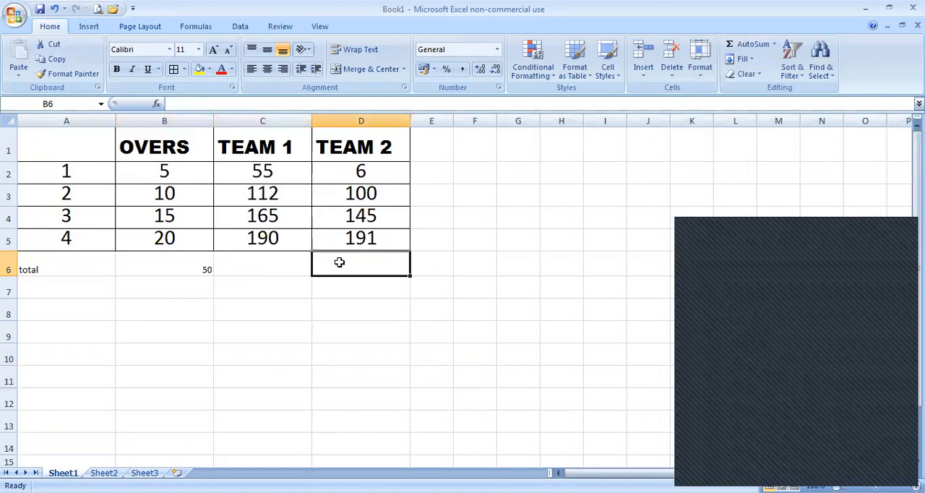
pyautogui.click(196, 265)
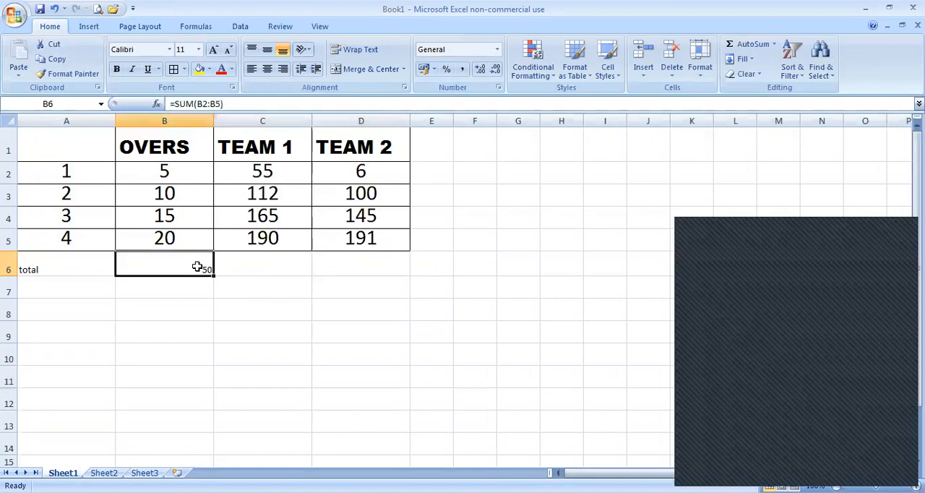
pyautogui.moveTo(215, 273); pyautogui.dragTo(296, 266)
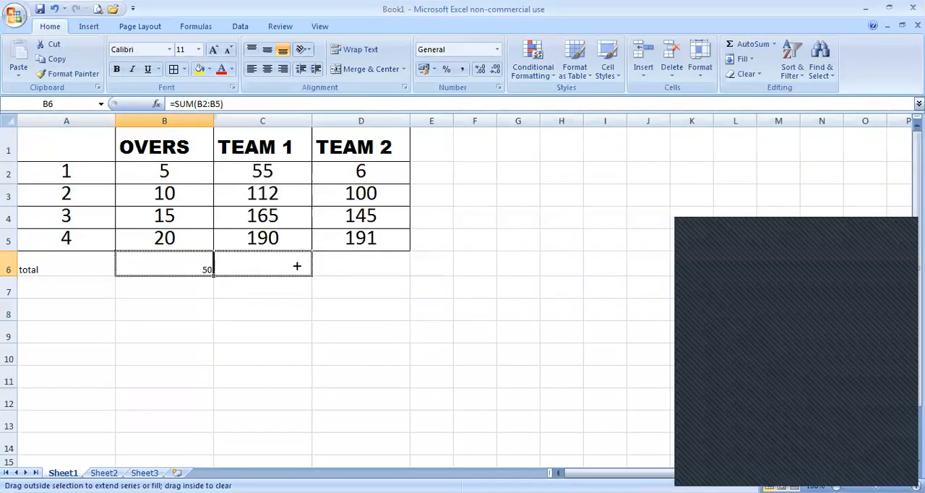
pyautogui.moveTo(355, 265); pyautogui.dragTo(370, 263)
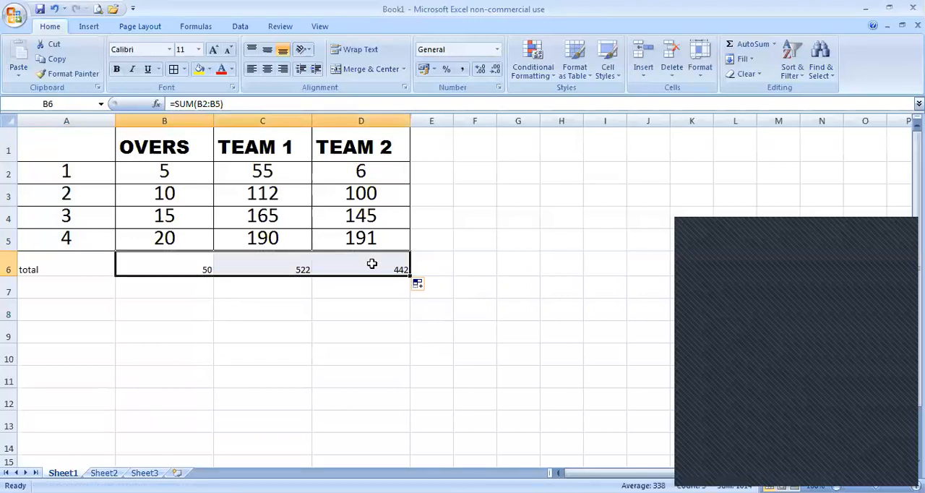
pyautogui.click(246, 305)
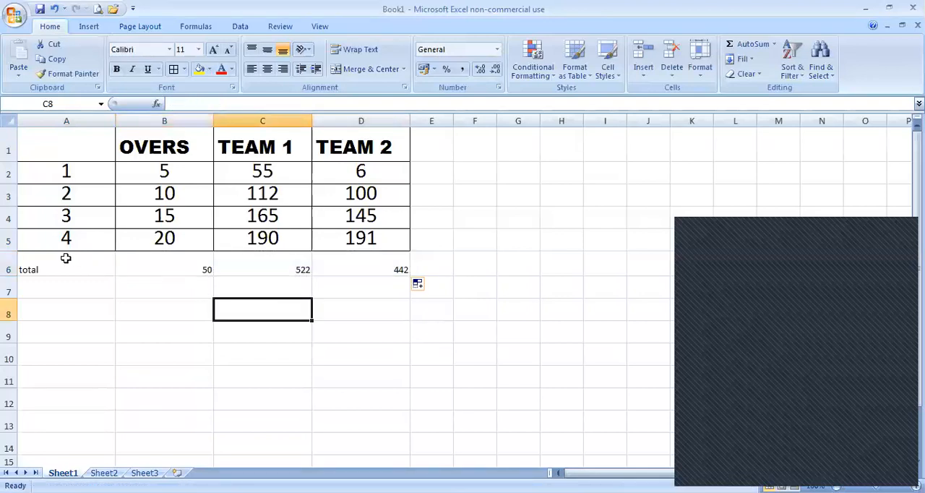
# Step: Set the total row A6:D6 to font size 24 and center it horizontally
pyautogui.moveTo(41, 264); pyautogui.dragTo(355, 244)
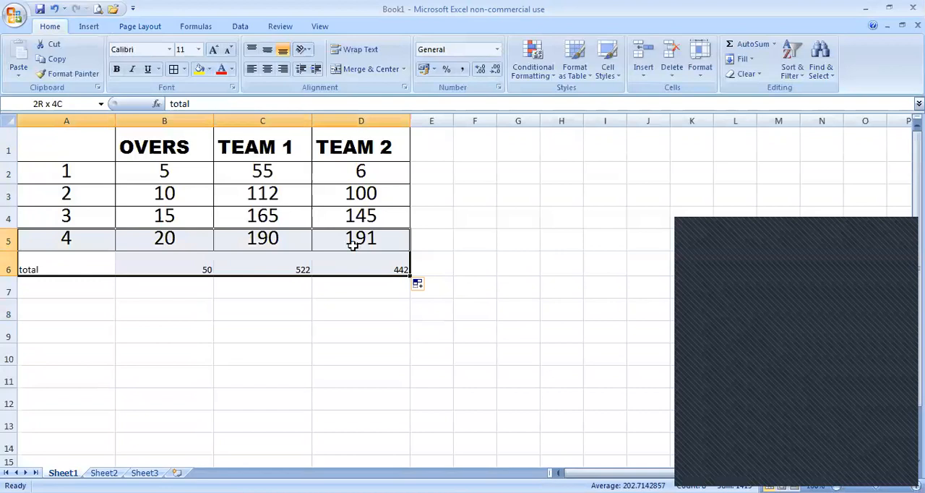
pyautogui.click(198, 51)
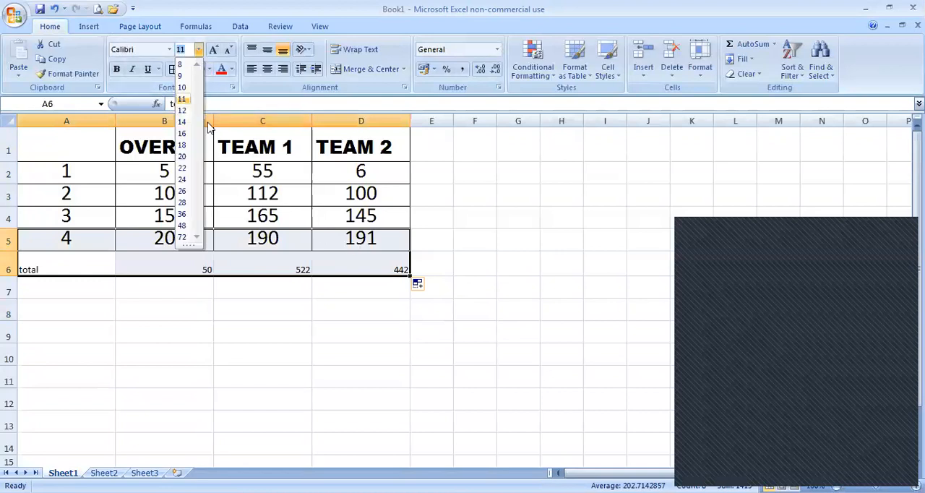
pyautogui.click(183, 180)
pyautogui.click(267, 71)
pyautogui.click(280, 300)
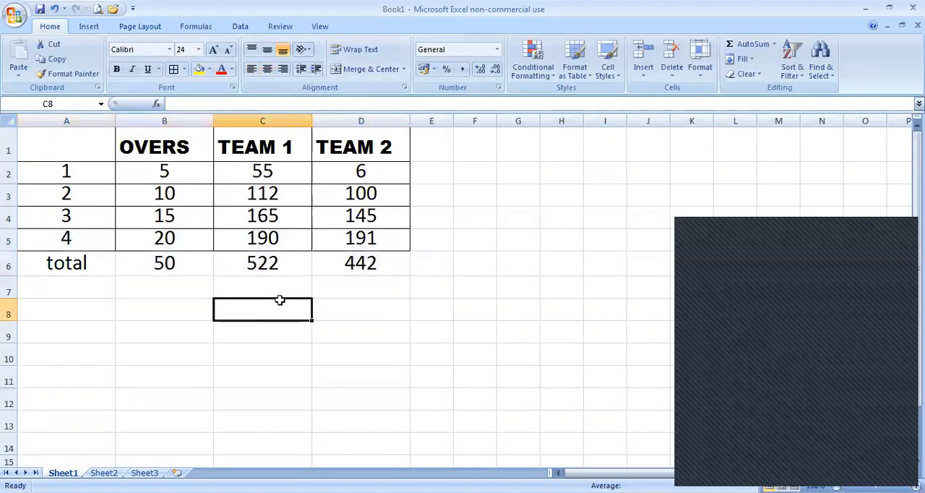
# Step: Enter the label "AVERAGE" in cell A7
pyautogui.click(67, 284)
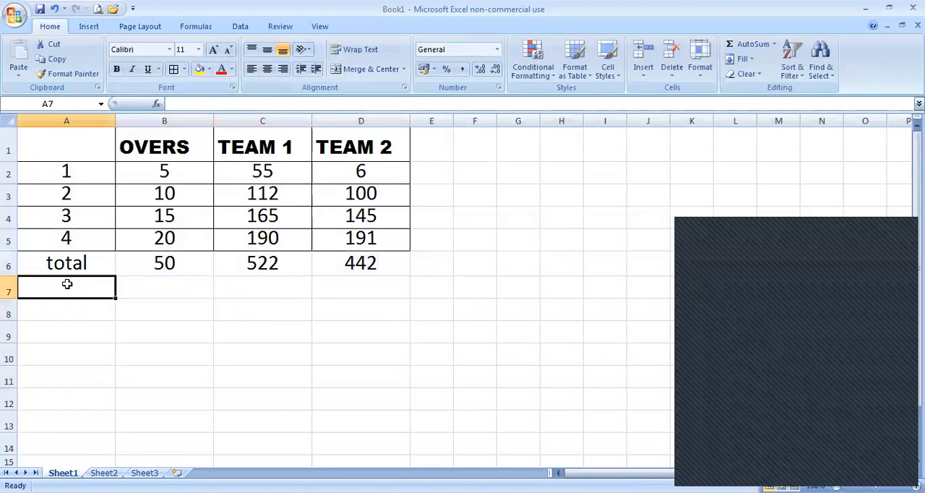
pyautogui.write('A')
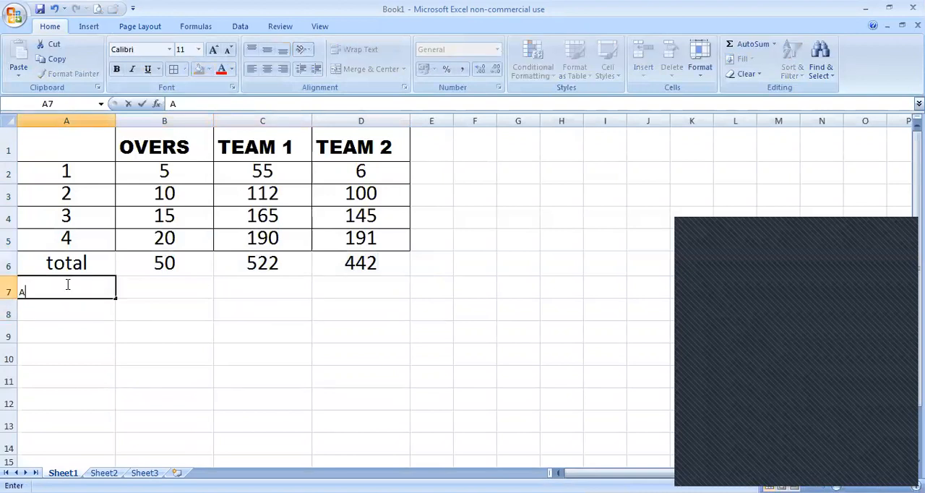
pyautogui.write('VERAGE')
pyautogui.click(170, 303)
# Step: Enter the formula =AVERAGE(B2:B5) in cell B7 to average the OVERS column
pyautogui.click(154, 291)
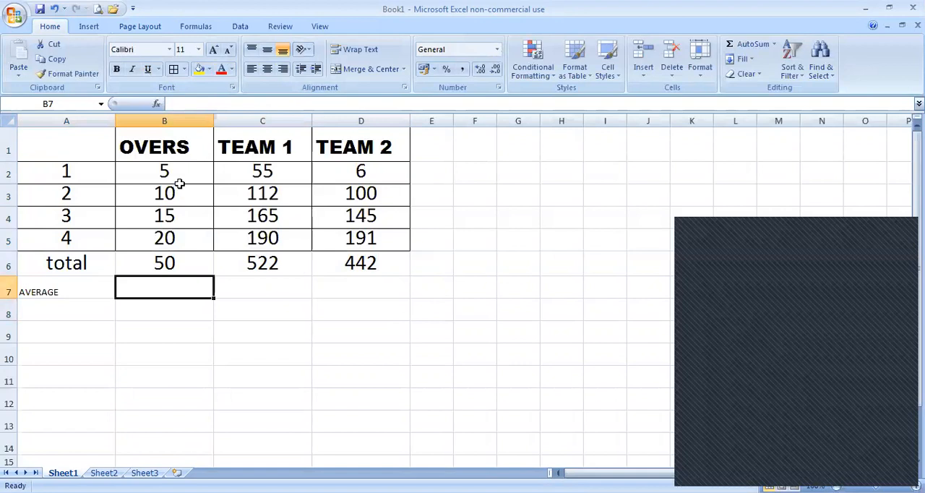
pyautogui.moveTo(182, 171); pyautogui.dragTo(183, 231)
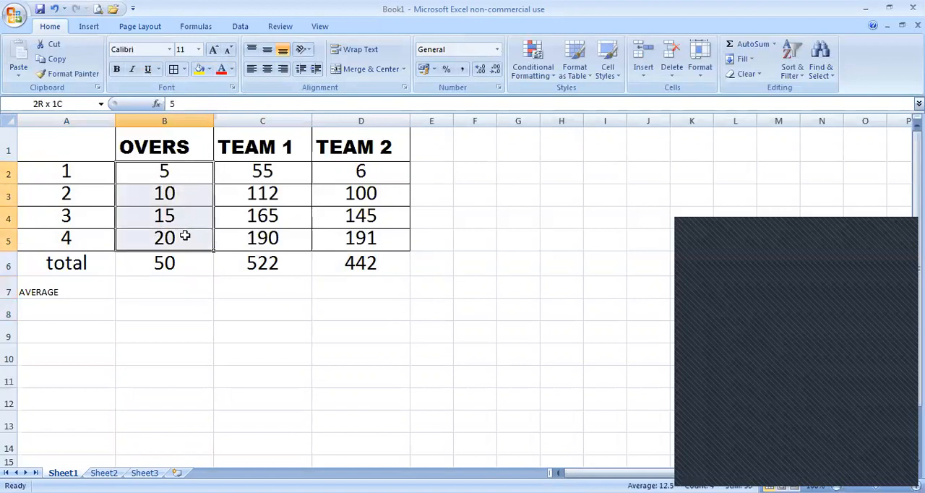
pyautogui.click(150, 287)
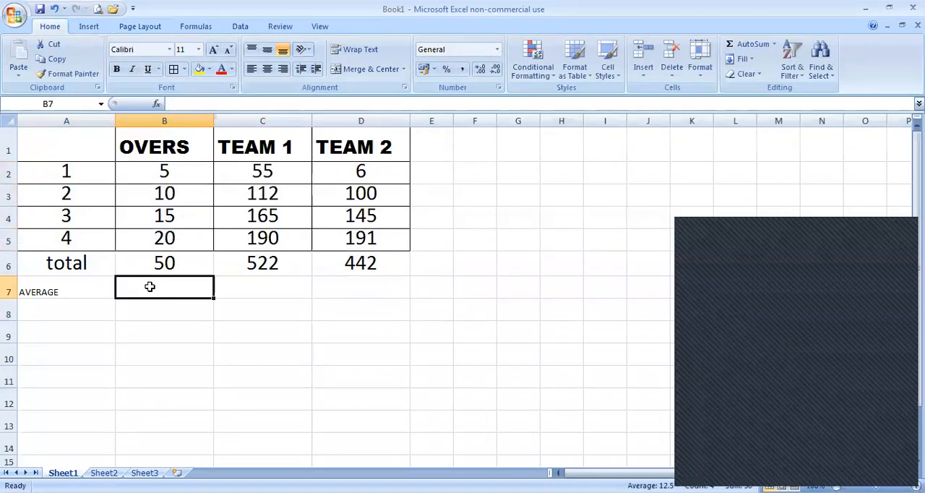
pyautogui.write('=')
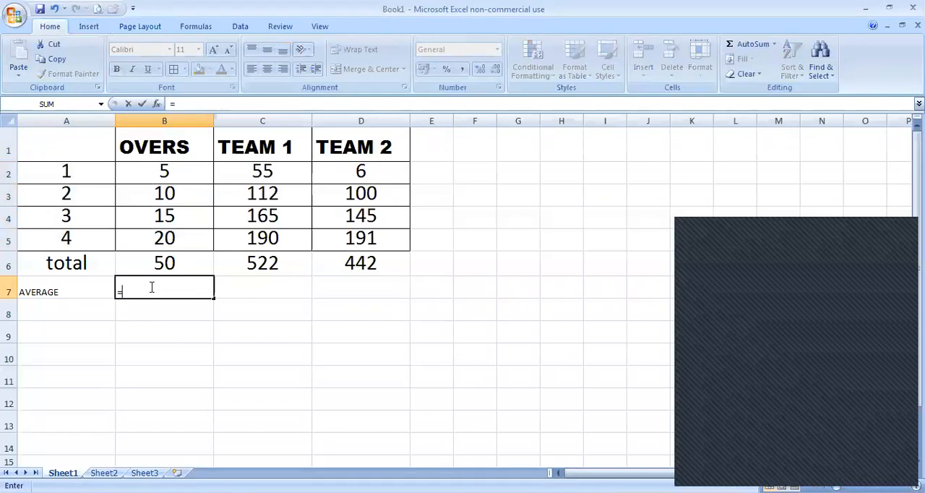
pyautogui.write('AV')
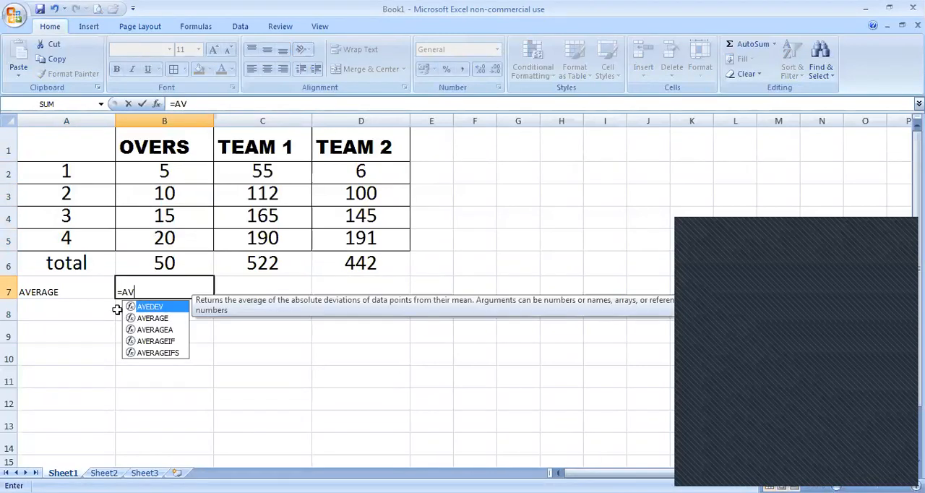
pyautogui.doubleClick(153, 318)
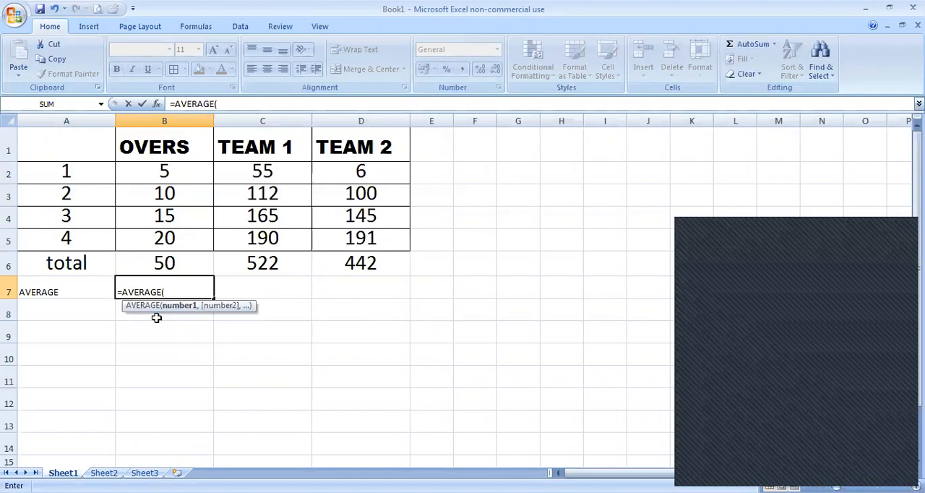
pyautogui.click(176, 173)
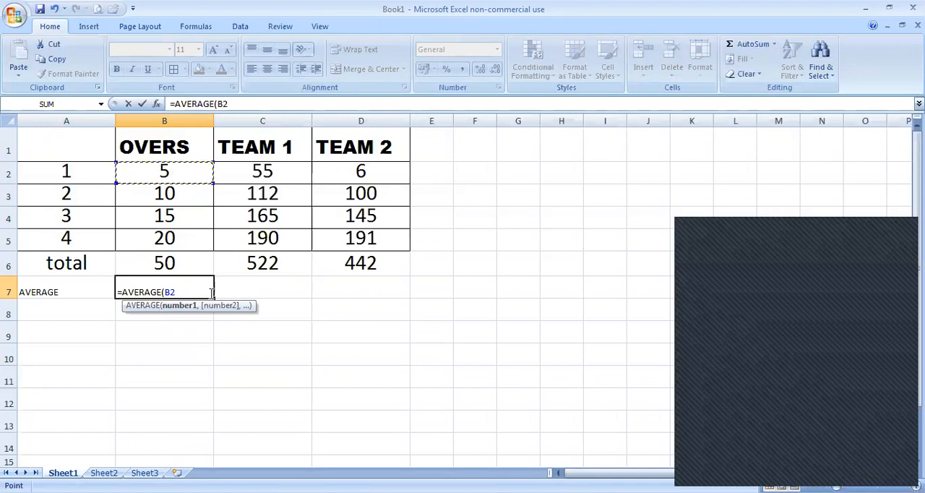
pyautogui.press('F8')
pyautogui.press('BackSpace')
pyautogui.press('BackSpace')
pyautogui.click(169, 240)
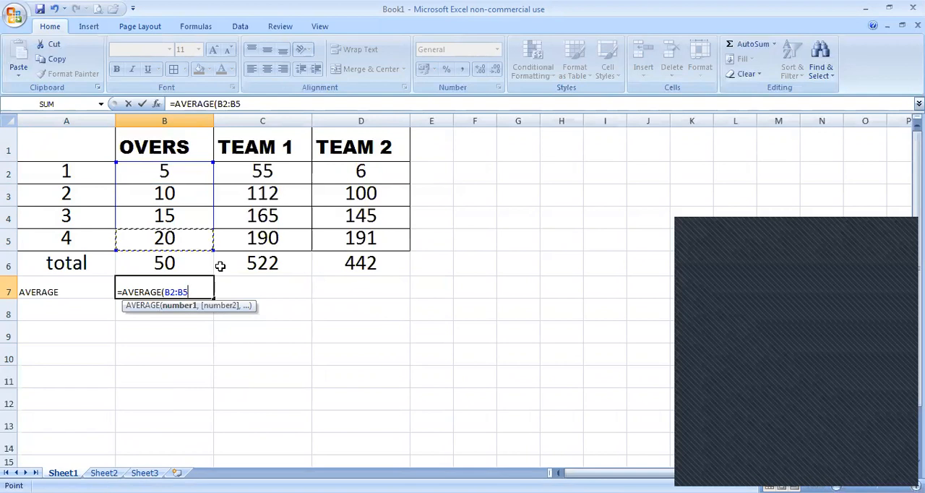
pyautogui.write(')')
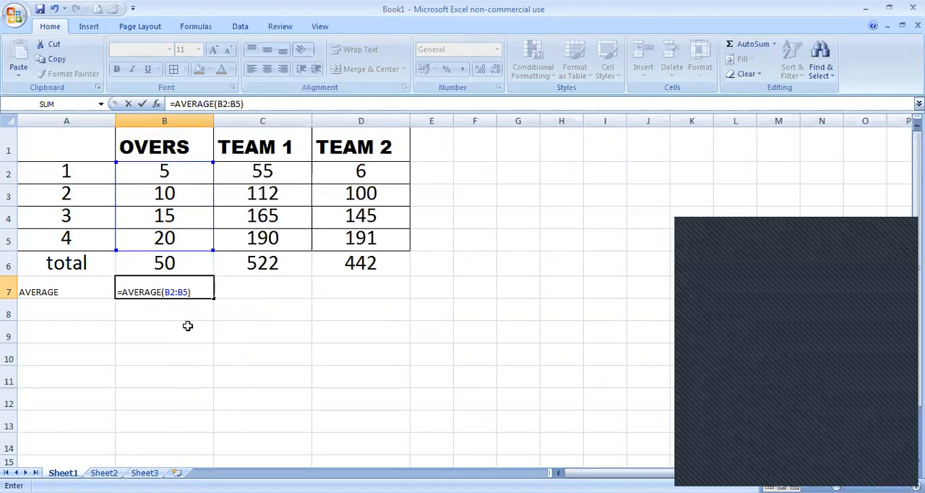
pyautogui.press('Return')
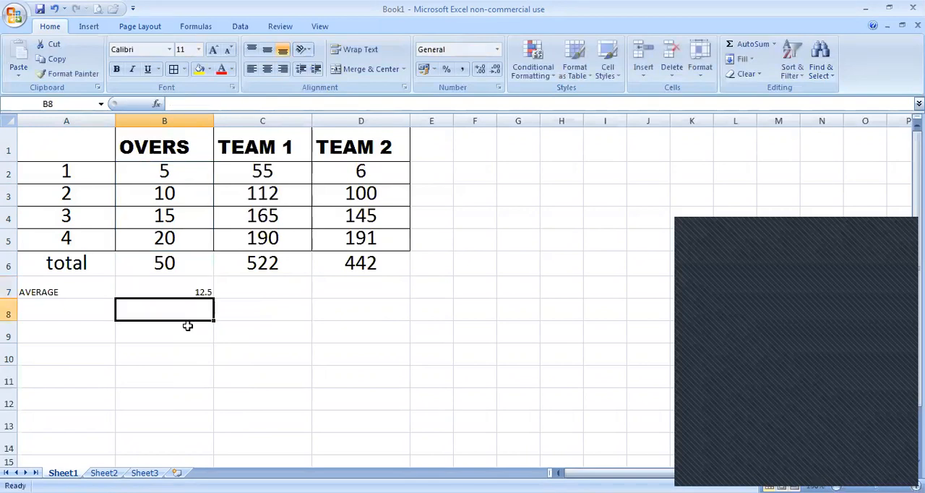
# Step: Fill the AVERAGE formula from cell B7 across to D7 for the TEAM 1 and TEAM 2 columns
pyautogui.click(166, 290)
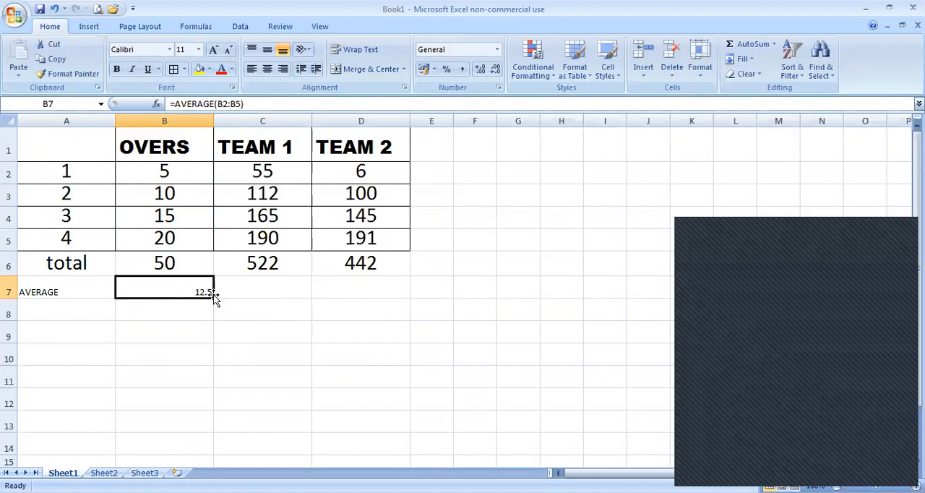
pyautogui.moveTo(215, 298); pyautogui.dragTo(387, 289)
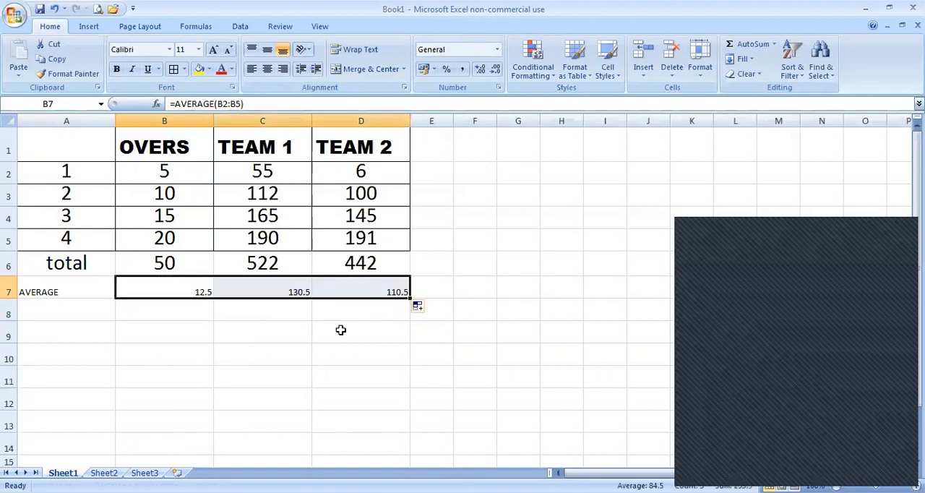
pyautogui.click(64, 314)
pyautogui.moveTo(63, 286); pyautogui.dragTo(342, 275)
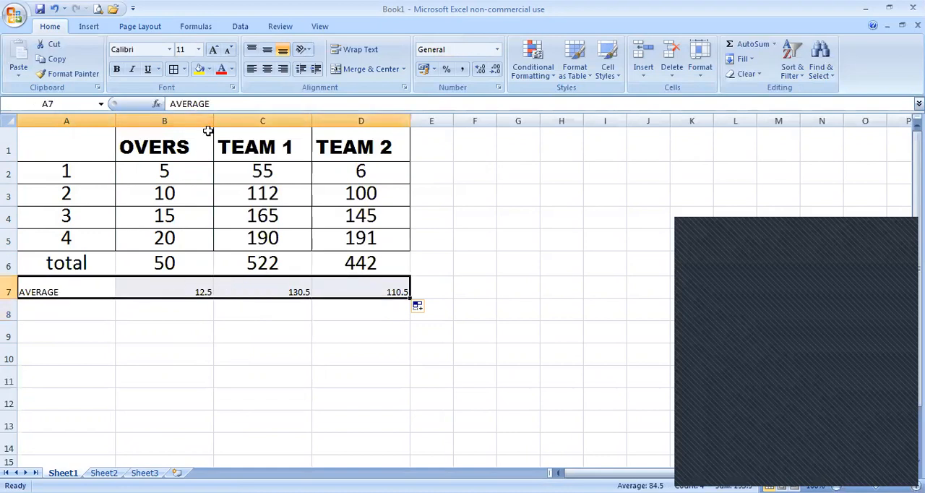
pyautogui.click(190, 49)
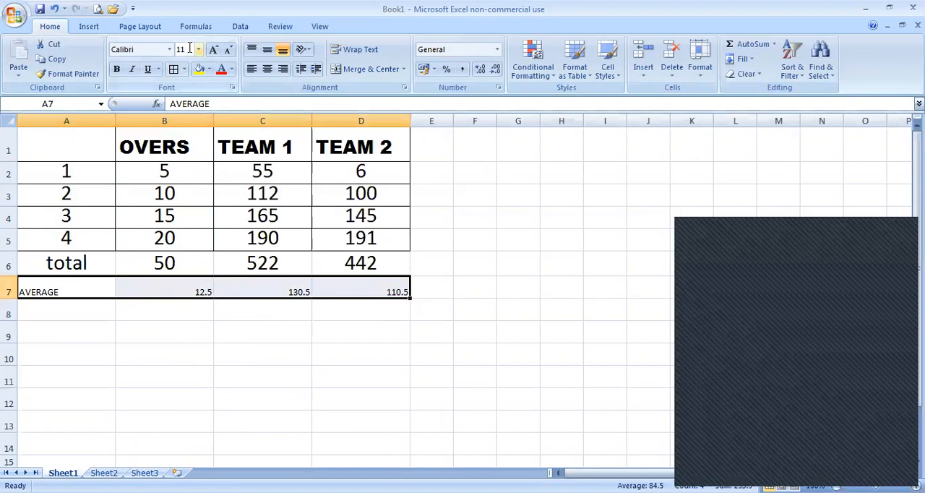
pyautogui.write('1')
pyautogui.click(127, 347)
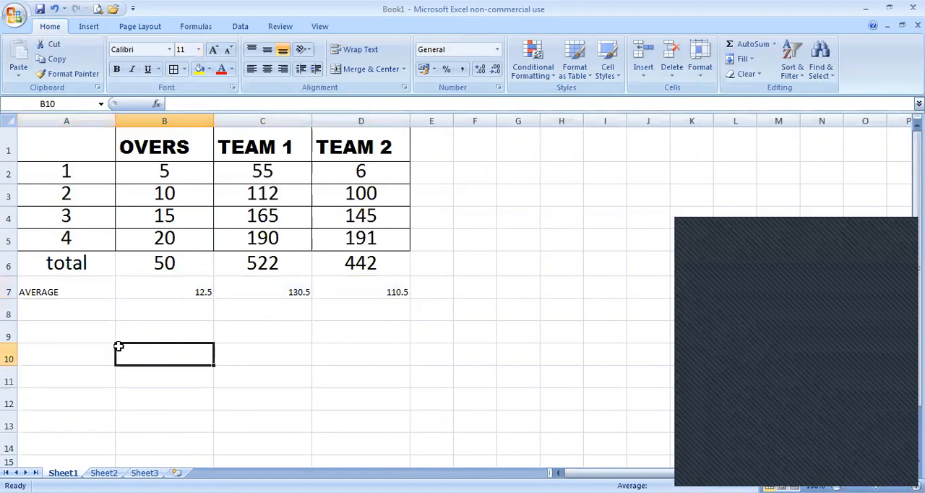
pyautogui.click(50, 288)
pyautogui.moveTo(149, 281); pyautogui.dragTo(322, 269)
pyautogui.click(71, 291)
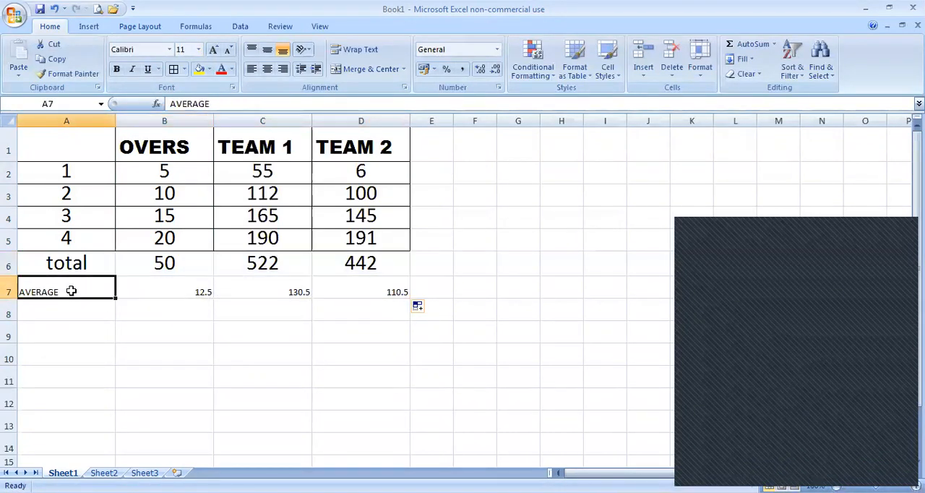
pyautogui.click(405, 285)
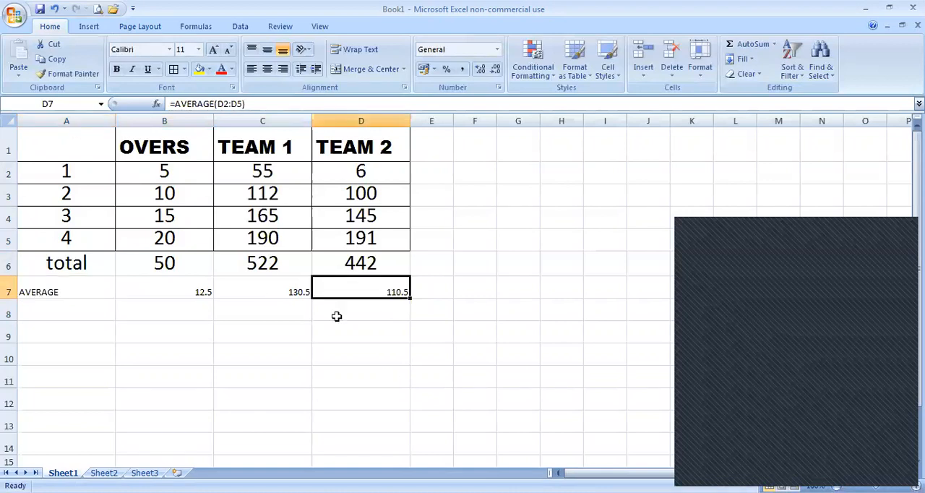
# Step: Set the cells A2:D7 to font size 24 and apply borders around all of them
pyautogui.moveTo(364, 285); pyautogui.dragTo(61, 172)
pyautogui.click(199, 49)
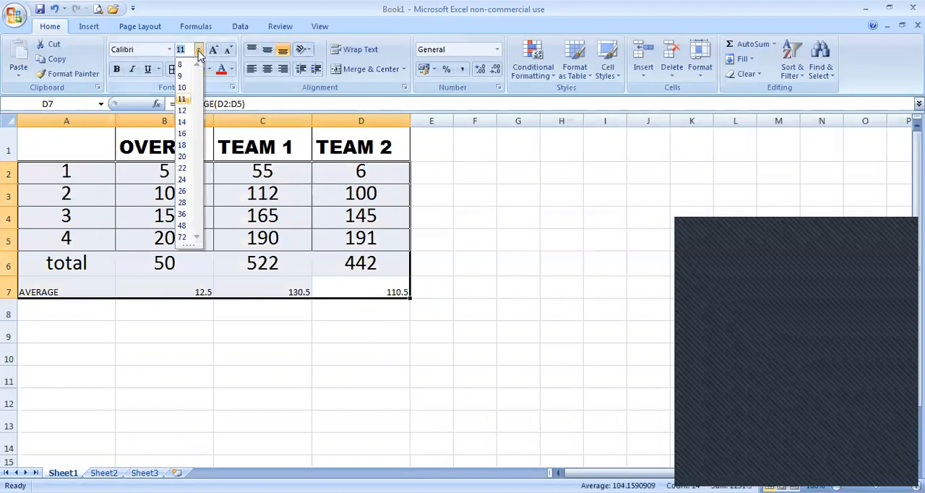
pyautogui.click(183, 180)
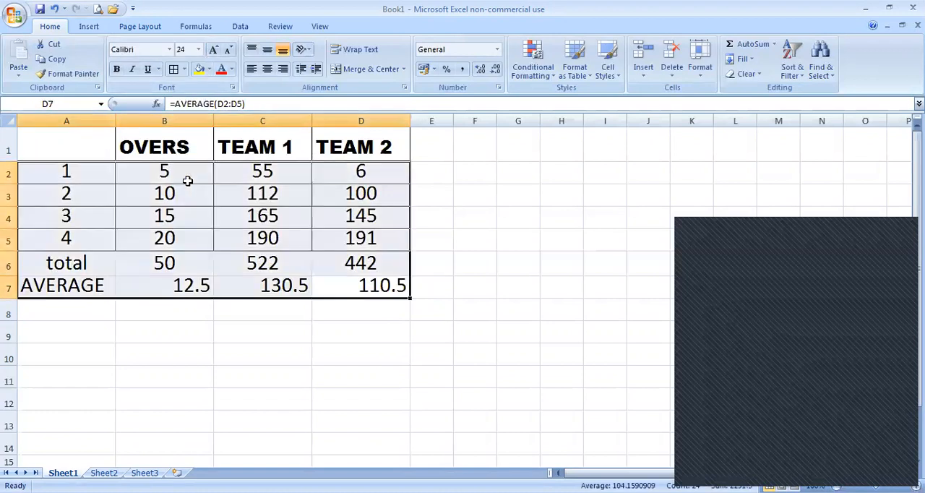
pyautogui.click(145, 318)
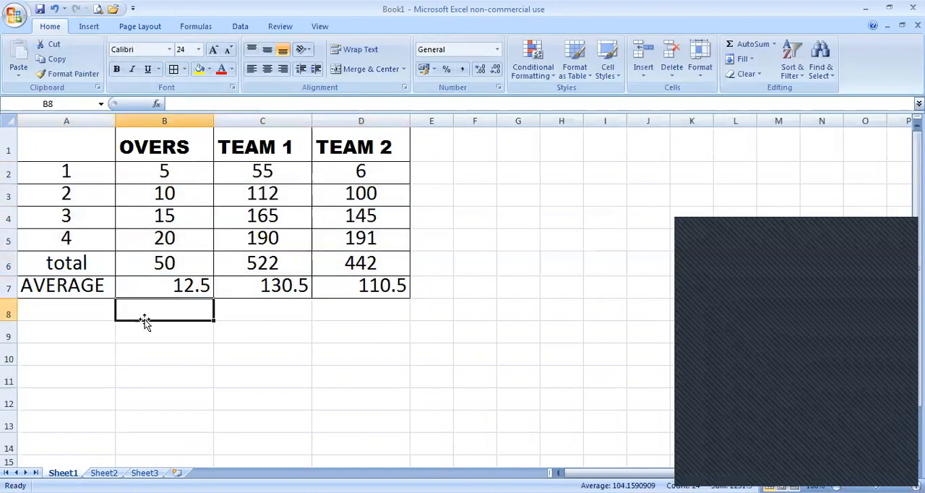
# Step: Enter the label "MINIMUM" in cell A8
pyautogui.click(66, 311)
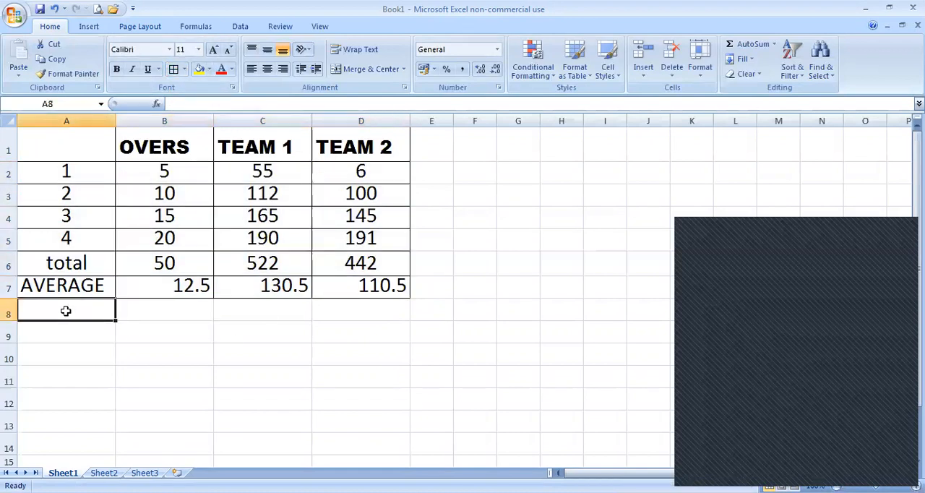
pyautogui.write('MIN')
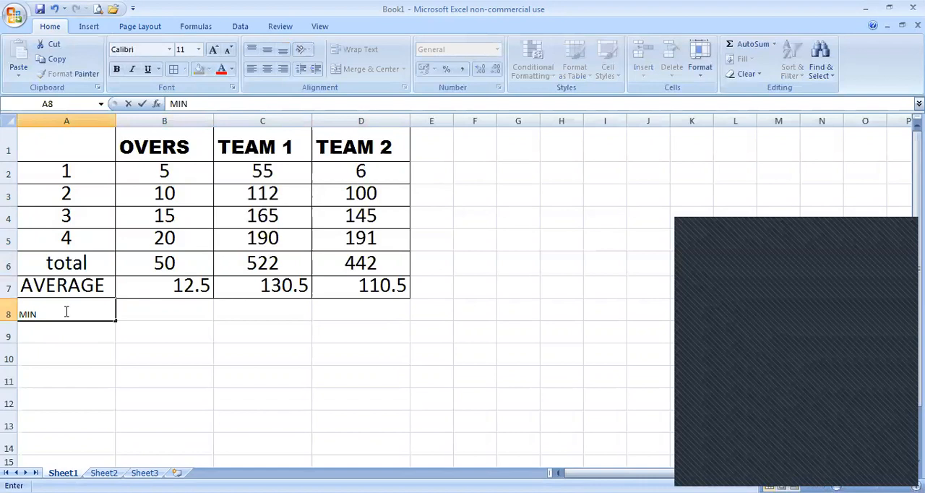
pyautogui.write('IMUM')
# Step: Enter the formula =MIN(B2:B5) in cell B8 to get the minimum of the OVERS column
pyautogui.click(182, 309)
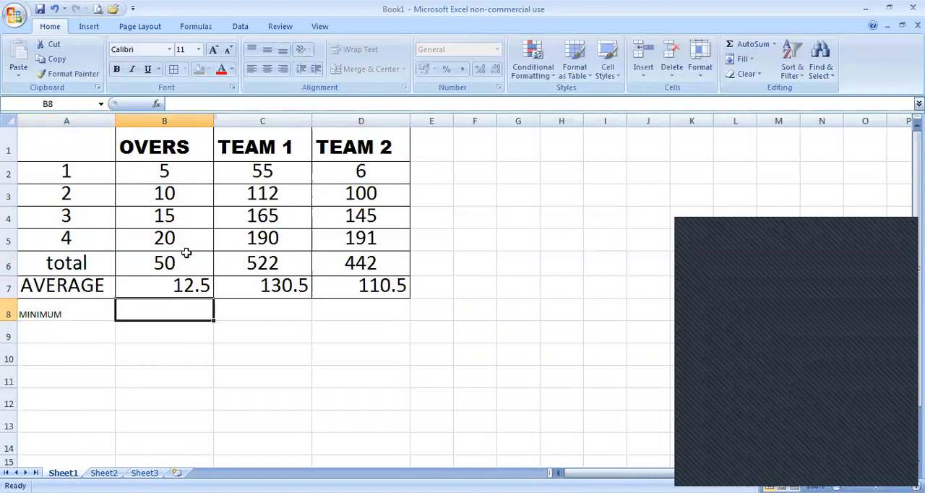
pyautogui.write('=')
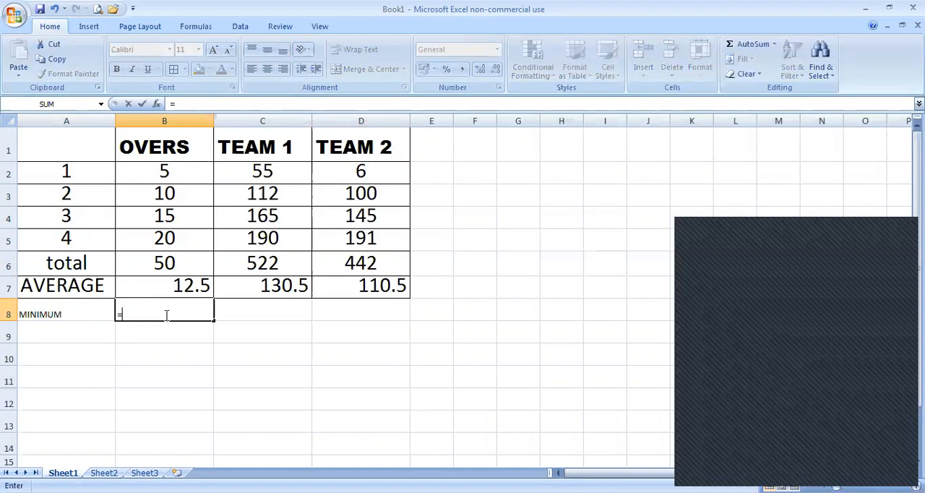
pyautogui.write('M')
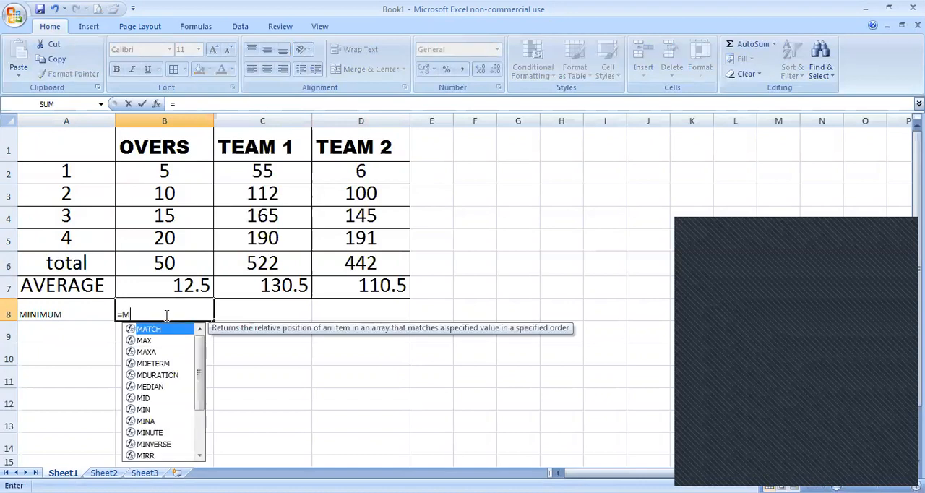
pyautogui.write('IN')
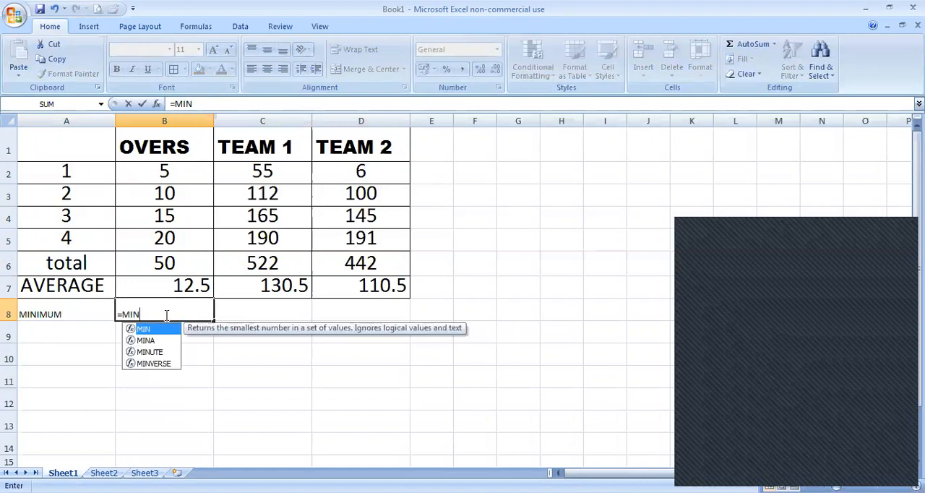
pyautogui.write('(')
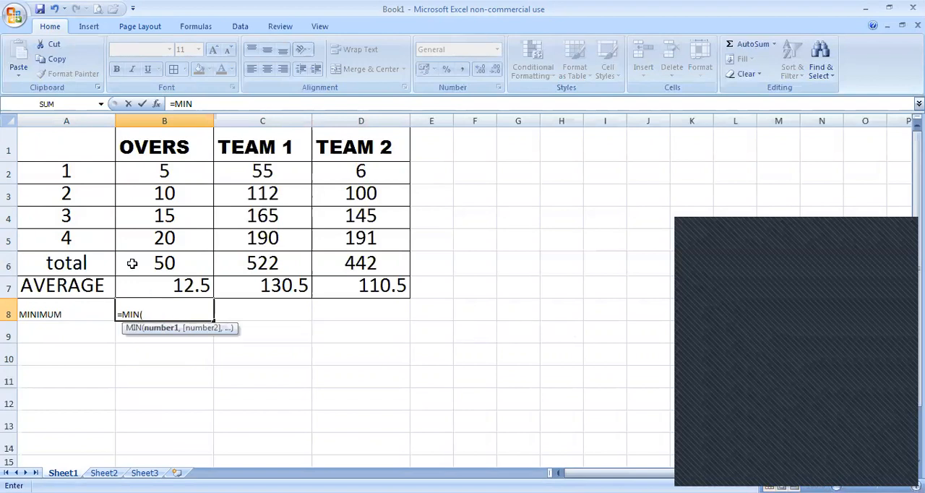
pyautogui.click(175, 172)
pyautogui.write(':B')
pyautogui.press('BackSpace')
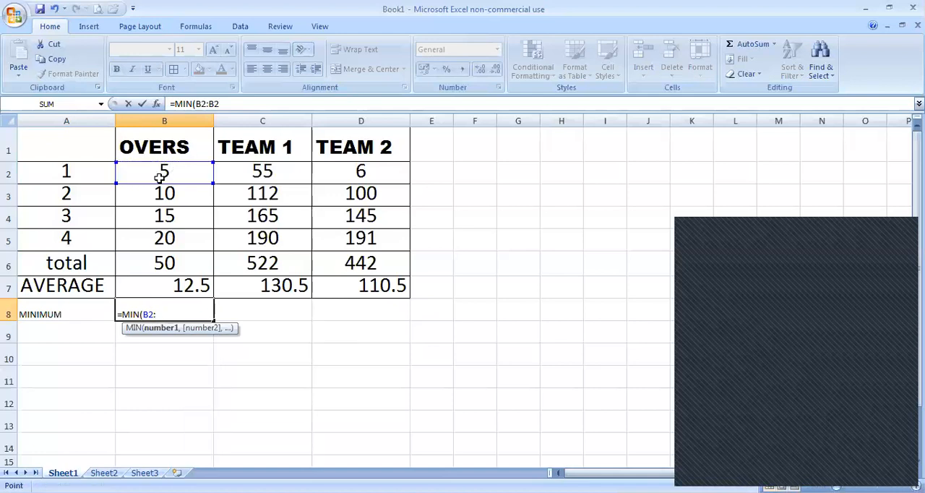
pyautogui.click(170, 240)
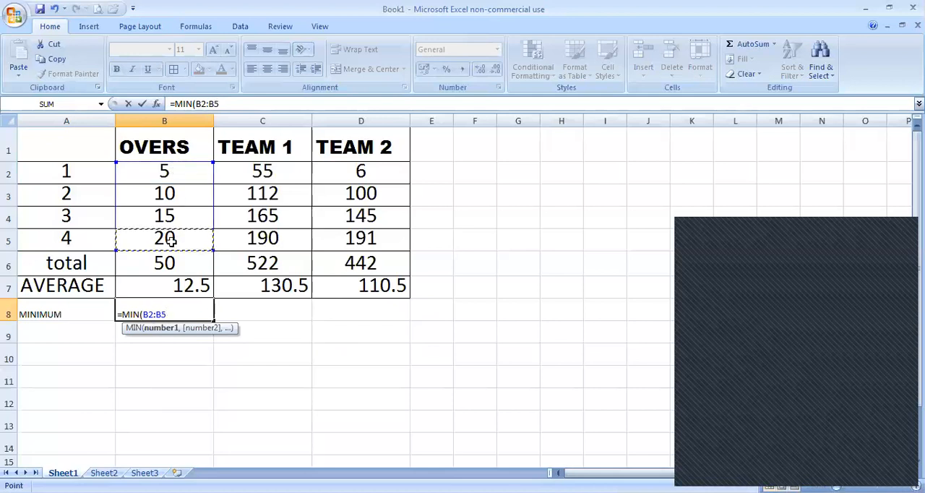
pyautogui.click(166, 360)
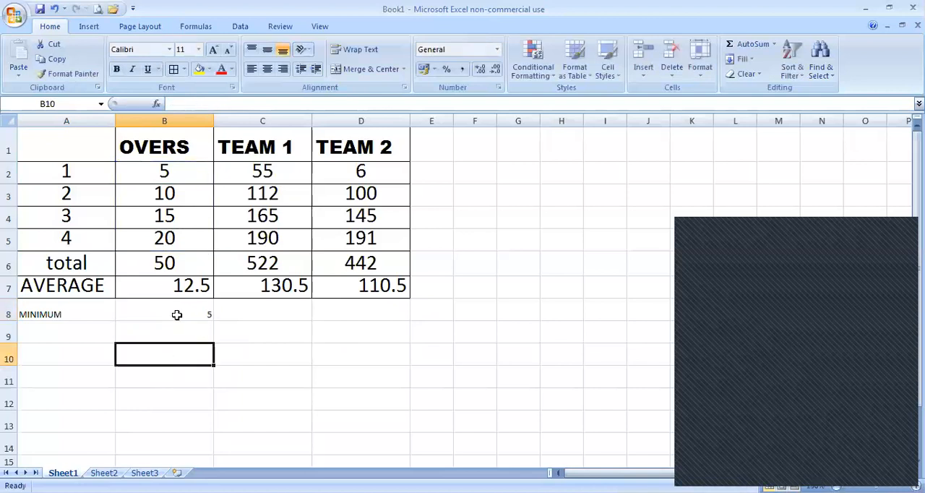
# Step: Fill the MIN formula from cell B8 across to D8 for the TEAM 1 and TEAM 2 columns
pyautogui.click(178, 175)
pyautogui.moveTo(178, 175); pyautogui.dragTo(182, 237)
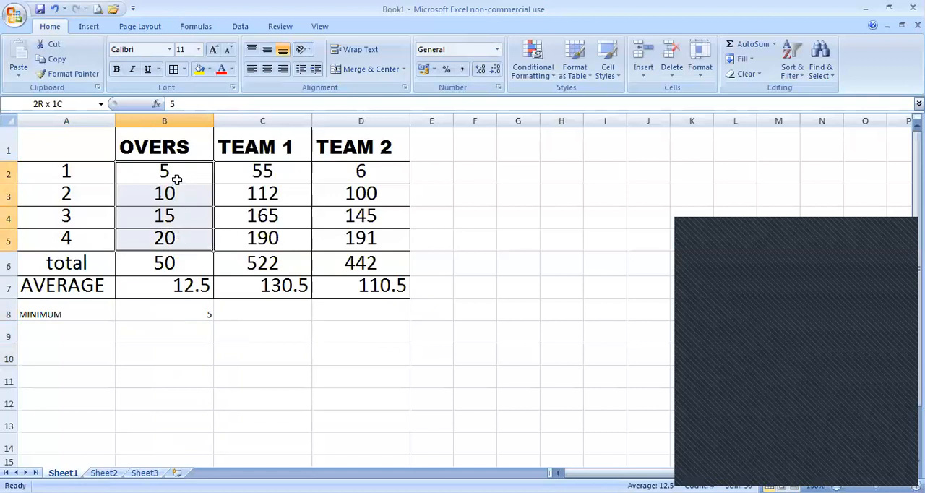
pyautogui.click(180, 305)
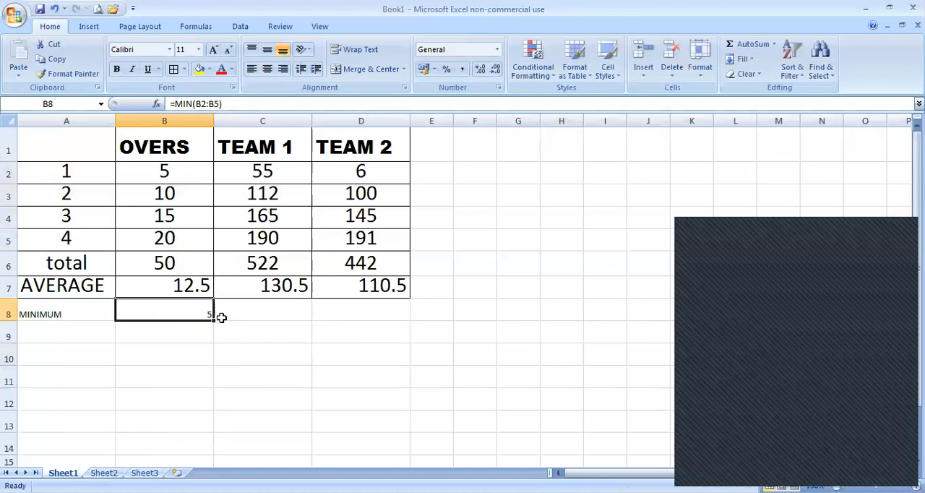
pyautogui.moveTo(213, 320); pyautogui.dragTo(405, 312)
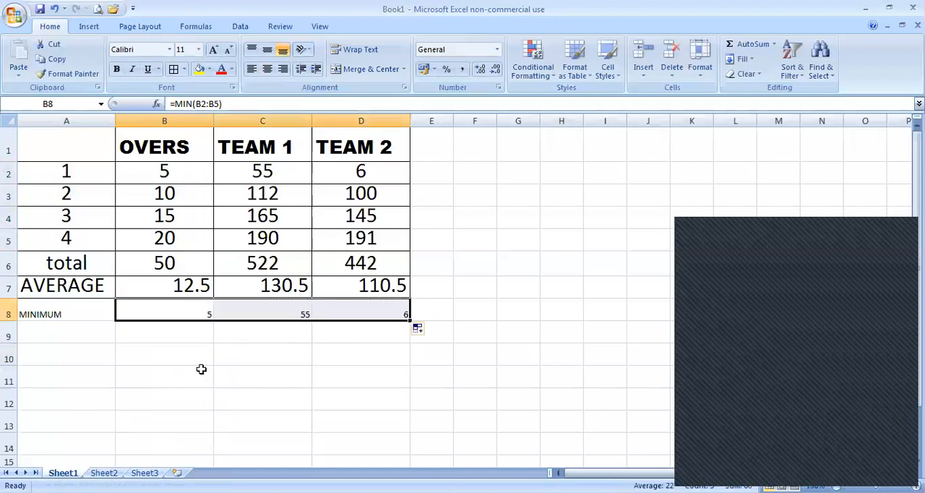
pyautogui.click(140, 379)
# Step: Enter the label "MAXIMUM" in cell A9
pyautogui.click(69, 331)
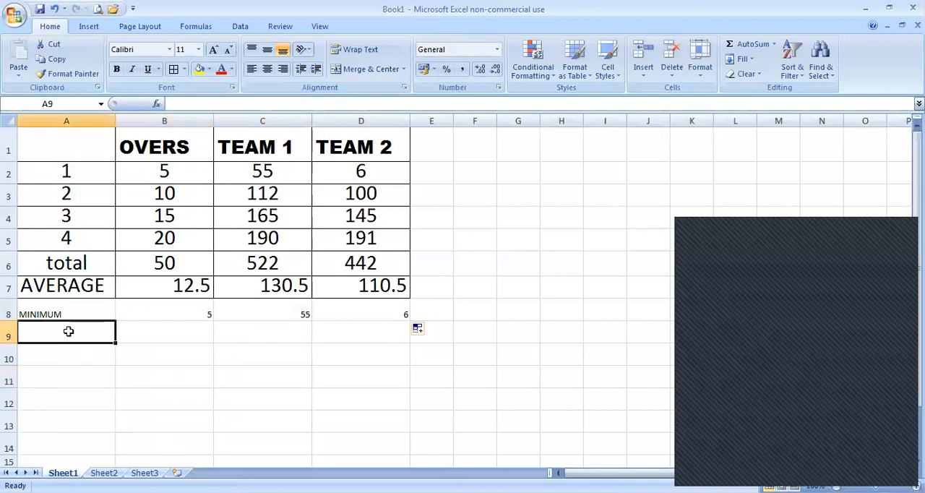
pyautogui.write('MAXI')
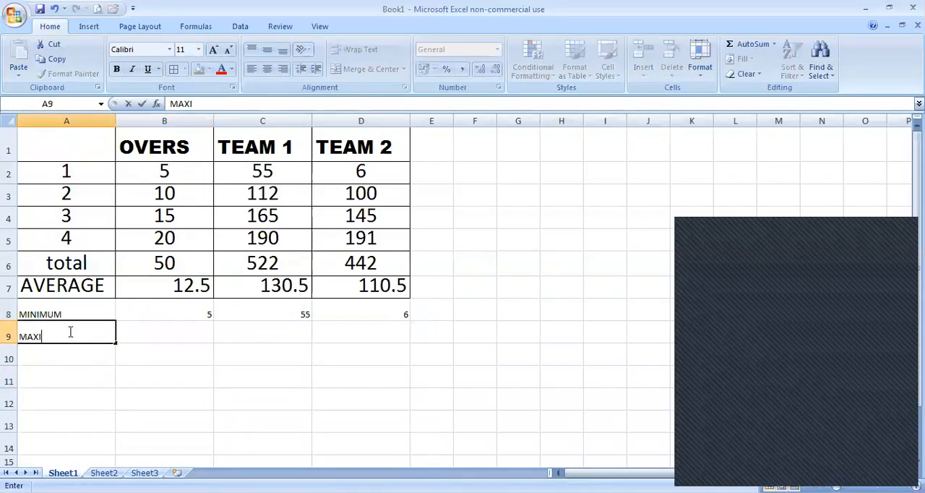
pyautogui.write('MUM')
# Step: Enter the formula =MAX(B2:B6) in cell B9 of the MAXIMUM row
pyautogui.click(155, 333)
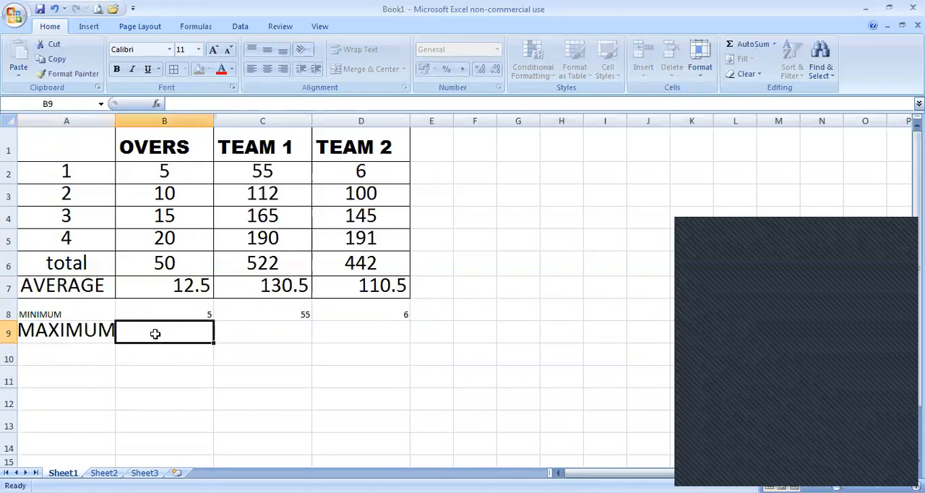
pyautogui.write('=')
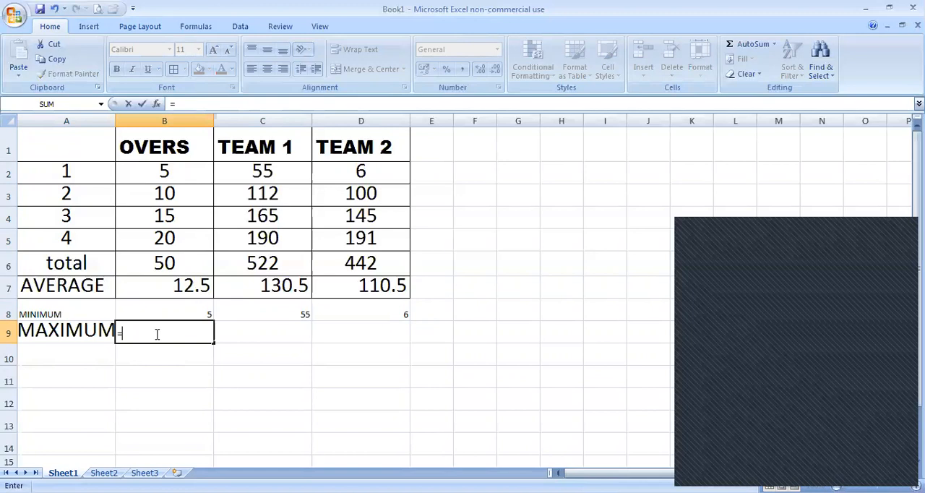
pyautogui.write('MAX')
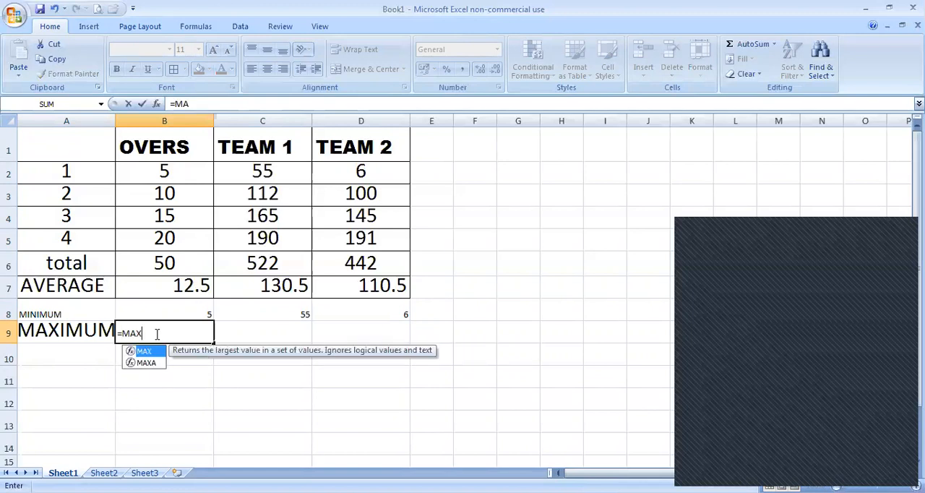
pyautogui.write('(')
pyautogui.click(177, 173)
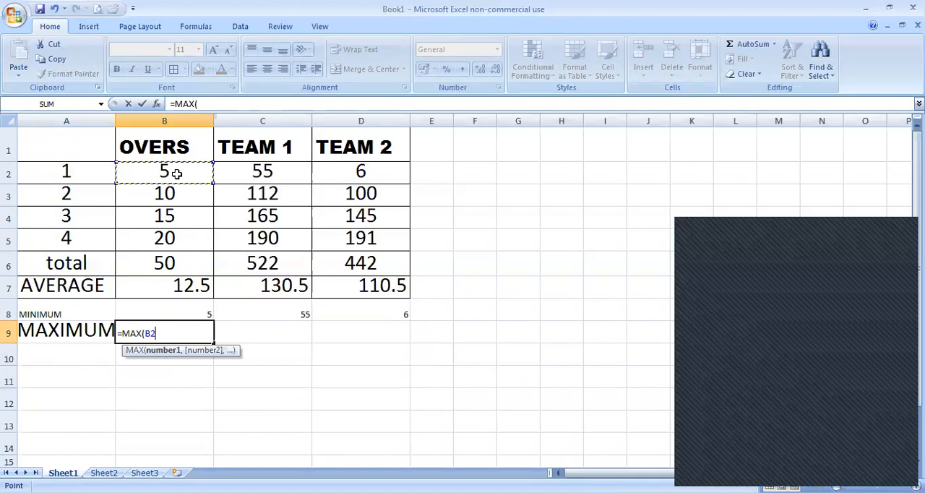
pyautogui.press('F8')
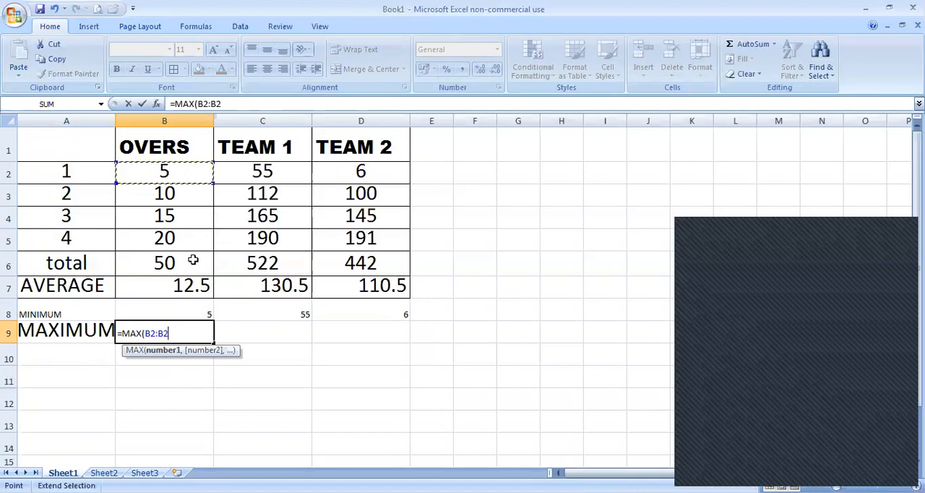
pyautogui.press('BackSpace')
pyautogui.press('BackSpace')
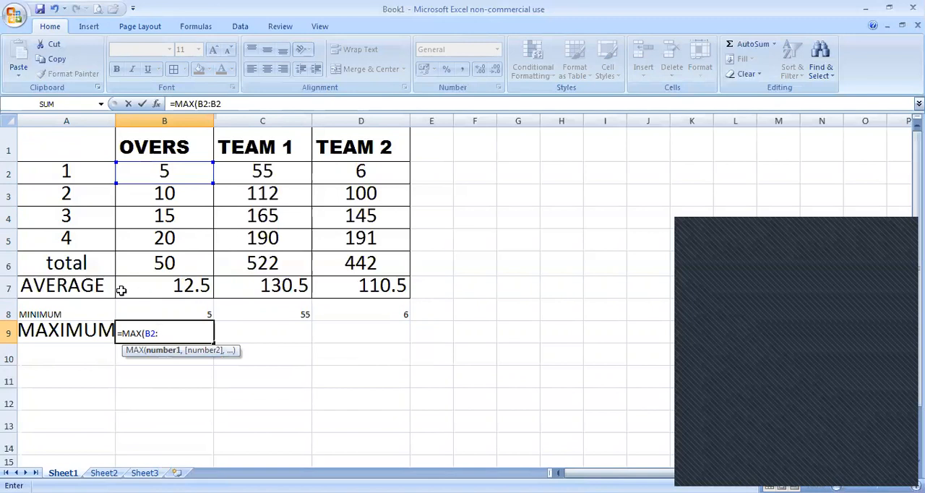
pyautogui.click(167, 264)
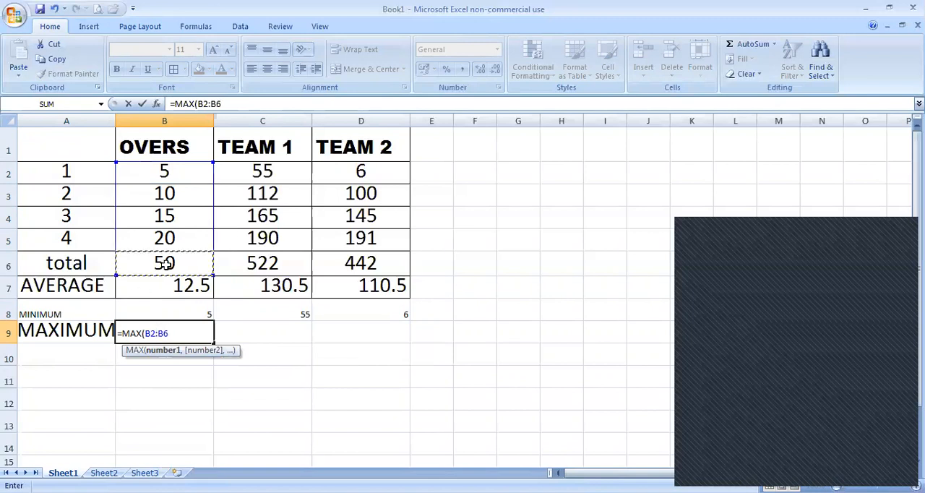
pyautogui.write(')')
pyautogui.press('Return')
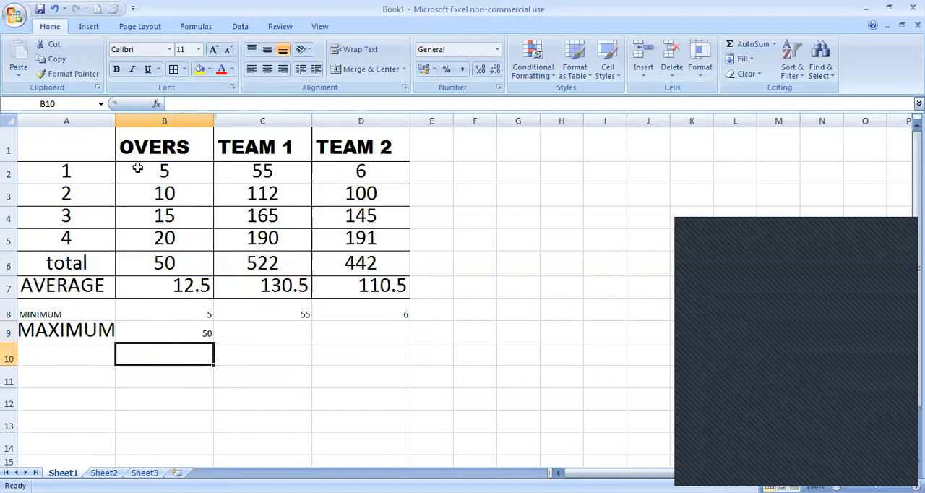
# Step: Widen column A to about 22.71 and fill the MAX formula from cell B9 across to D9
pyautogui.moveTo(114, 120); pyautogui.dragTo(128, 119)
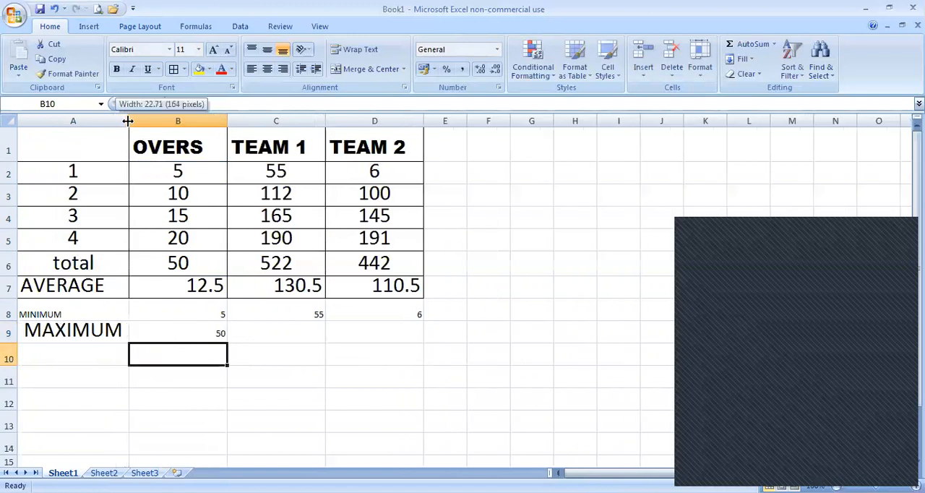
pyautogui.click(224, 332)
pyautogui.moveTo(283, 338); pyautogui.dragTo(247, 217)
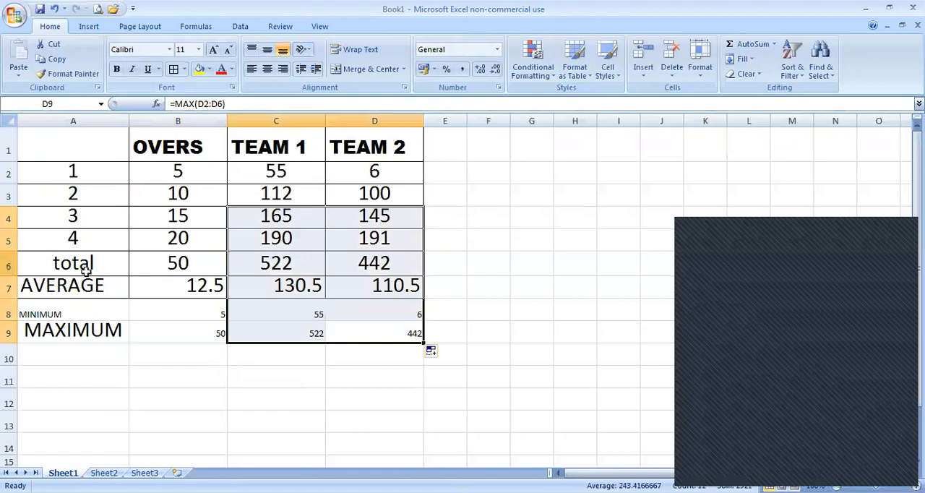
# Step: Apply borders around all cells in A1:D9 and center their contents horizontally
pyautogui.moveTo(82, 145)
pyautogui.mouseDown()
pyautogui.moveTo(138, 154)
pyautogui.moveTo(440, 322)
pyautogui.moveTo(427, 332)
pyautogui.moveTo(415, 327)
pyautogui.moveTo(381, 189)
pyautogui.mouseUp()
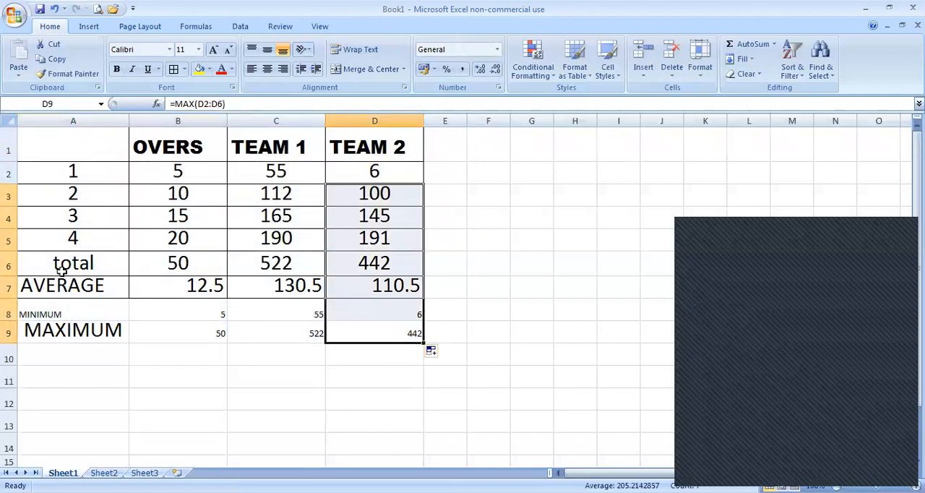
pyautogui.click(78, 153)
pyautogui.moveTo(82, 153); pyautogui.dragTo(373, 326)
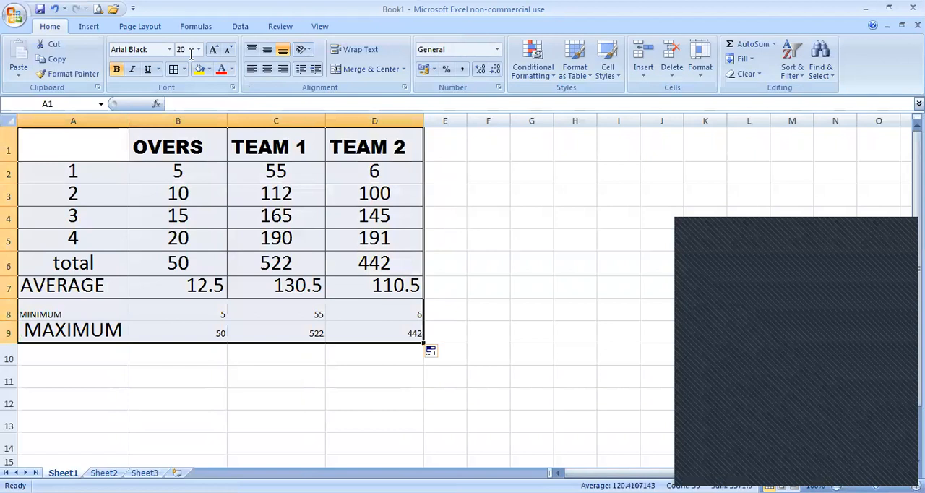
pyautogui.click(174, 69)
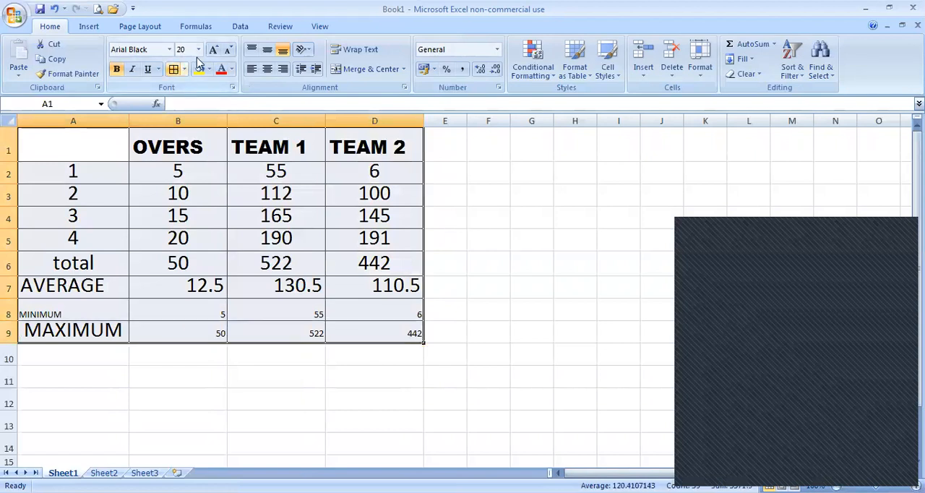
pyautogui.click(267, 71)
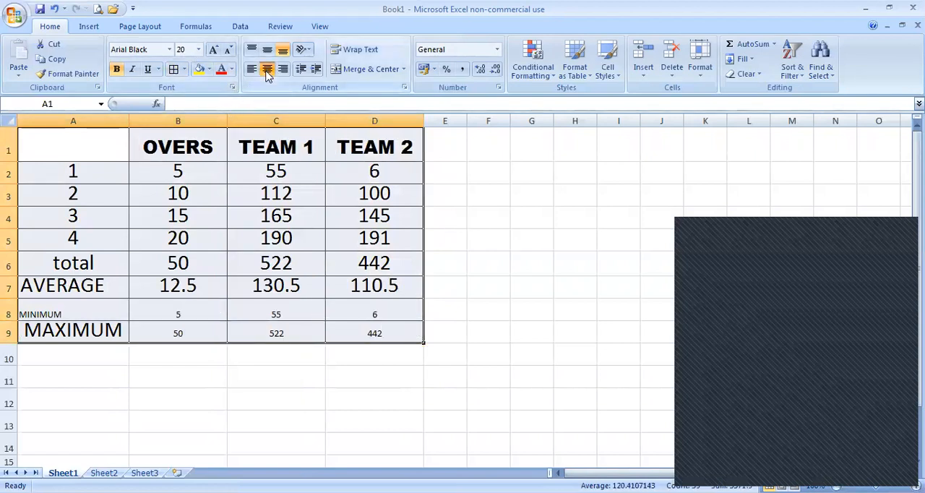
# Step: Set the font size of the whole table A1:D9 to 24
pyautogui.click(198, 51)
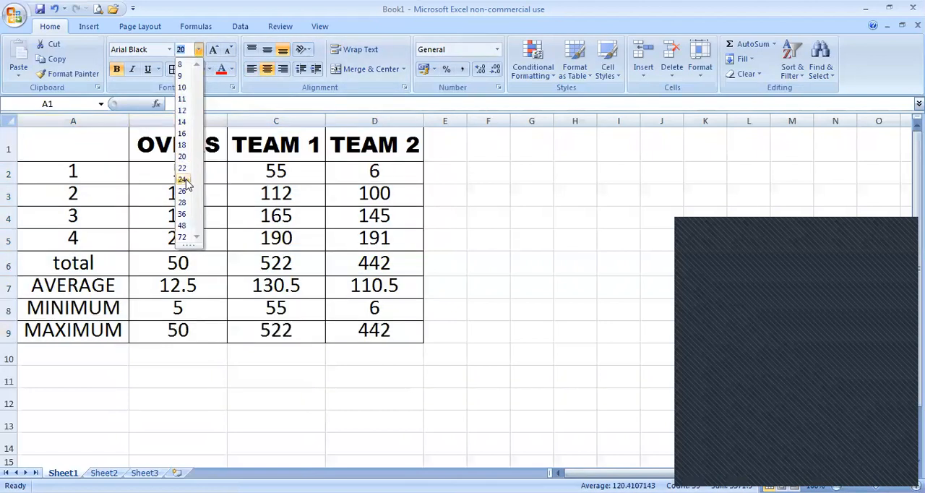
pyautogui.click(182, 179)
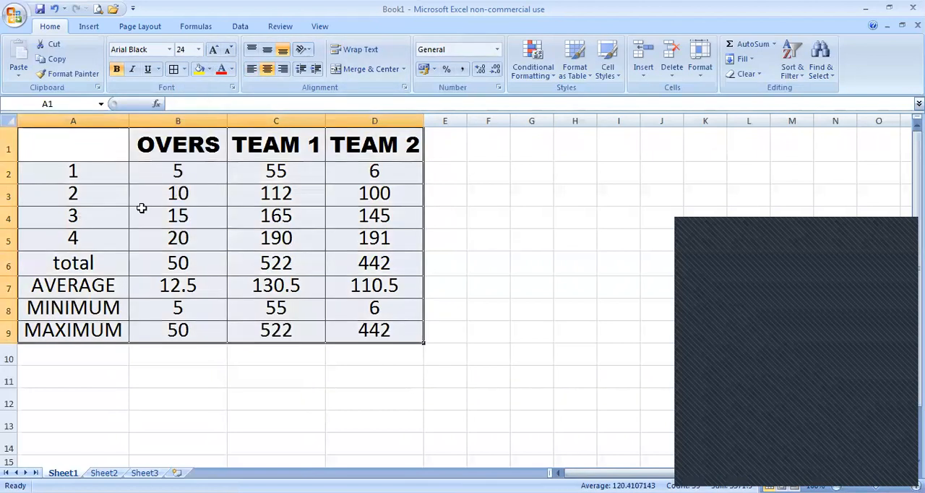
pyautogui.click(215, 208)
# Step: Fill the OVERS column B1:B9 with yellow and the TEAM 1 column C1:C9 with light red
pyautogui.moveTo(208, 143); pyautogui.dragTo(201, 325)
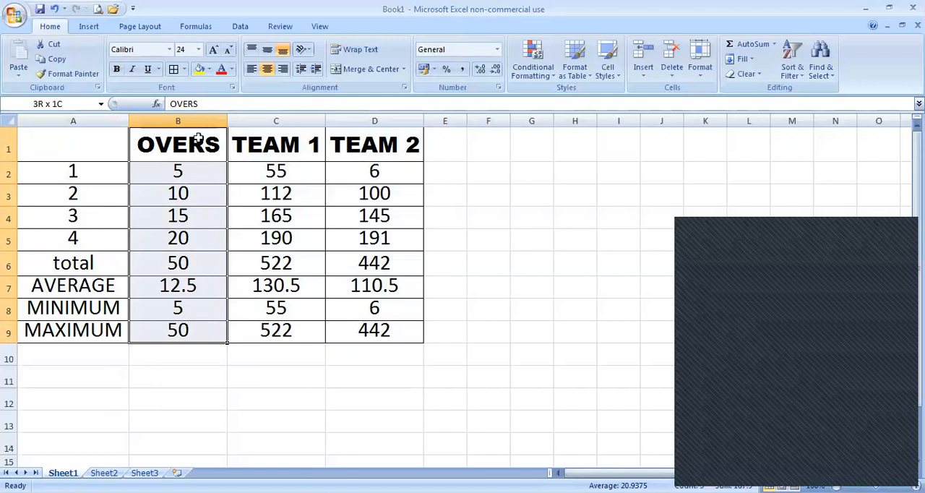
pyautogui.click(199, 69)
pyautogui.moveTo(294, 143); pyautogui.dragTo(306, 327)
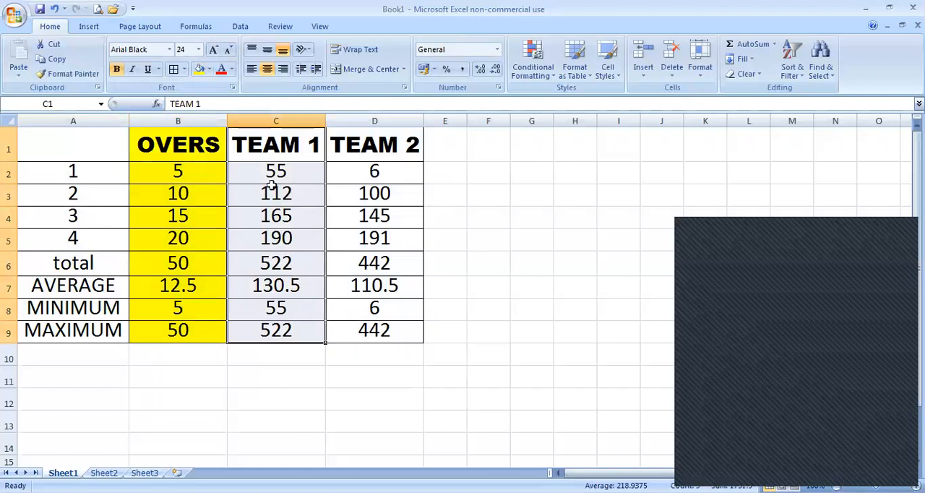
pyautogui.click(211, 71)
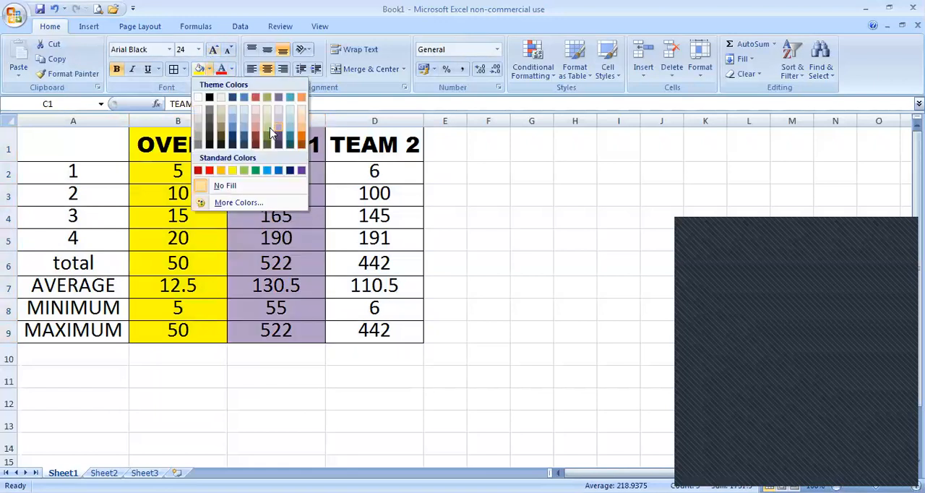
pyautogui.click(373, 155)
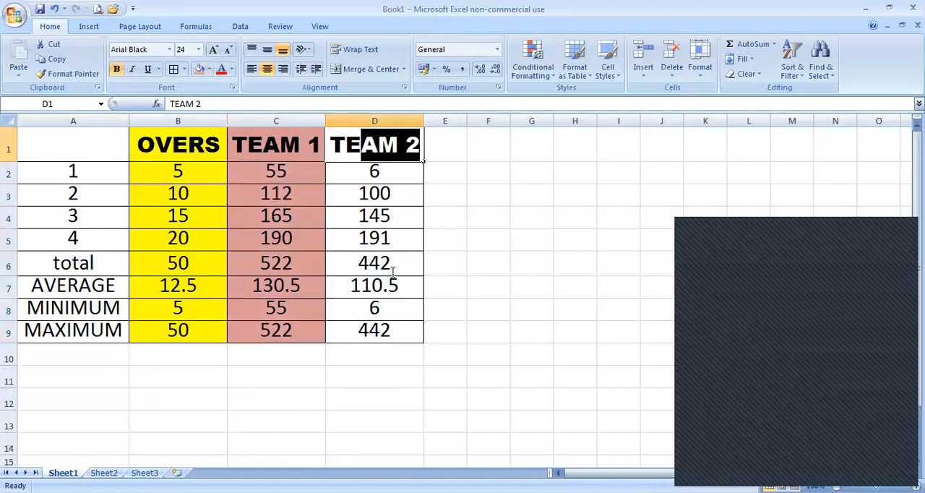
pyautogui.doubleClick(346, 145)
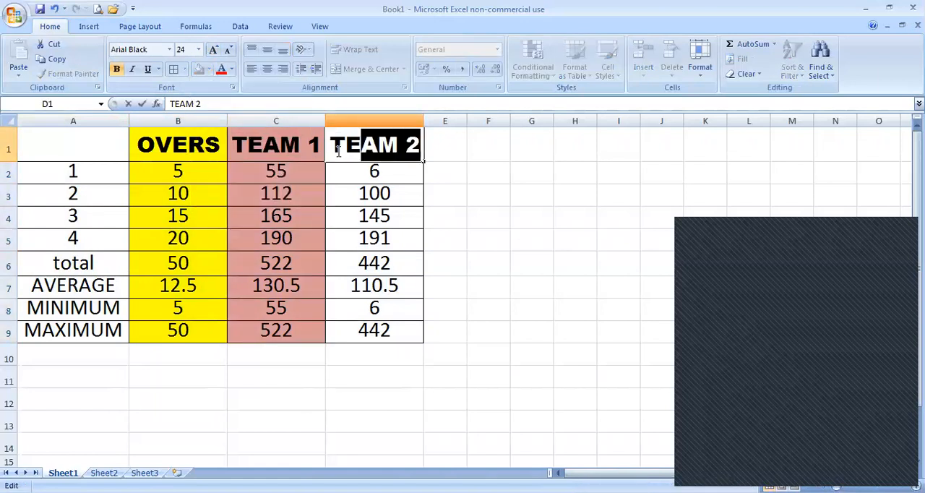
pyautogui.click(300, 154)
pyautogui.doubleClick(352, 146)
pyautogui.moveTo(352, 147); pyautogui.dragTo(374, 247)
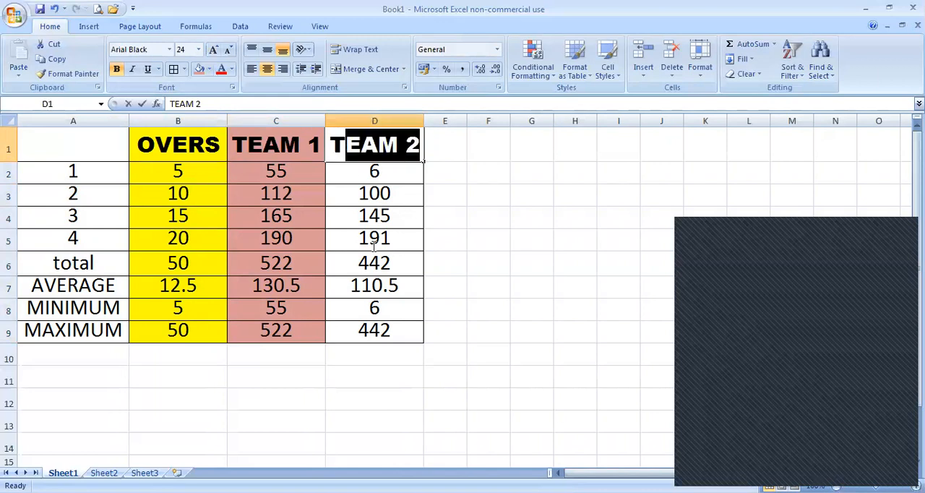
pyautogui.click(312, 134)
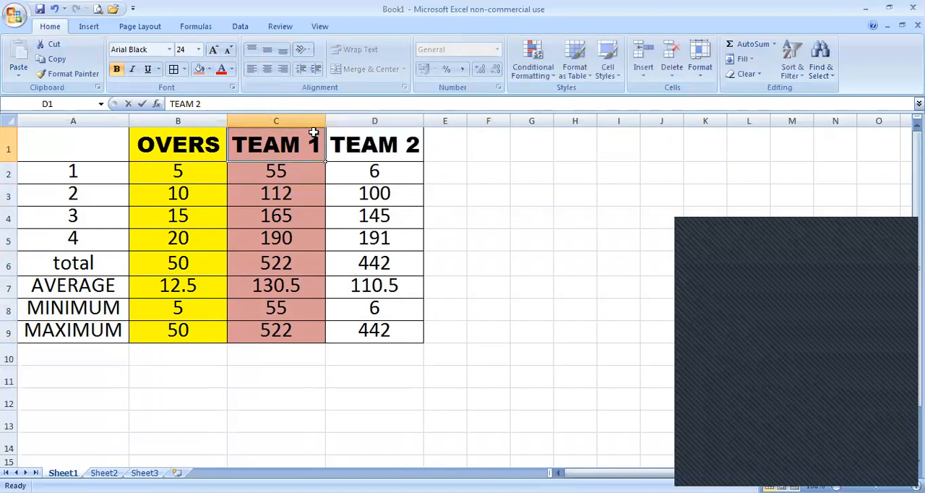
pyautogui.click(355, 146)
pyautogui.doubleClick(355, 146)
pyautogui.moveTo(355, 146); pyautogui.dragTo(366, 221)
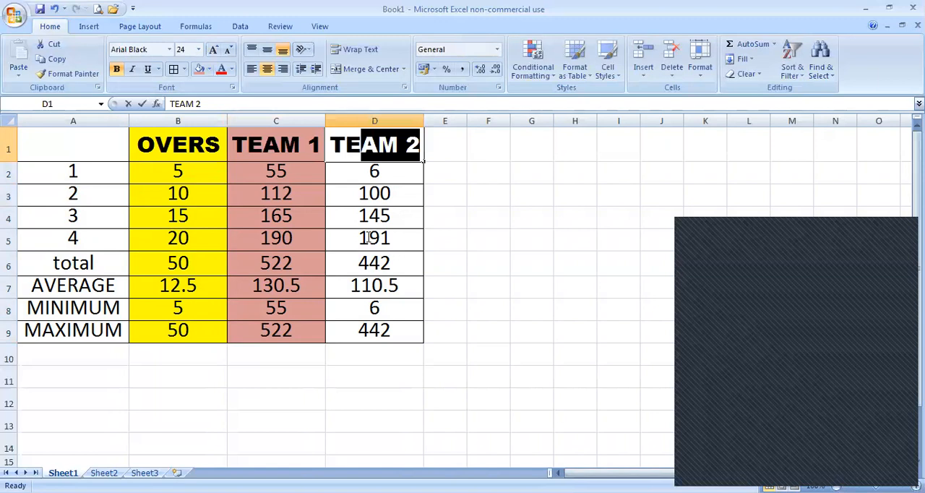
# Step: Abandon the accidental edit of the MAX formula in D9 and clear the cell
pyautogui.doubleClick(374, 330)
pyautogui.moveTo(374, 330); pyautogui.dragTo(370, 282)
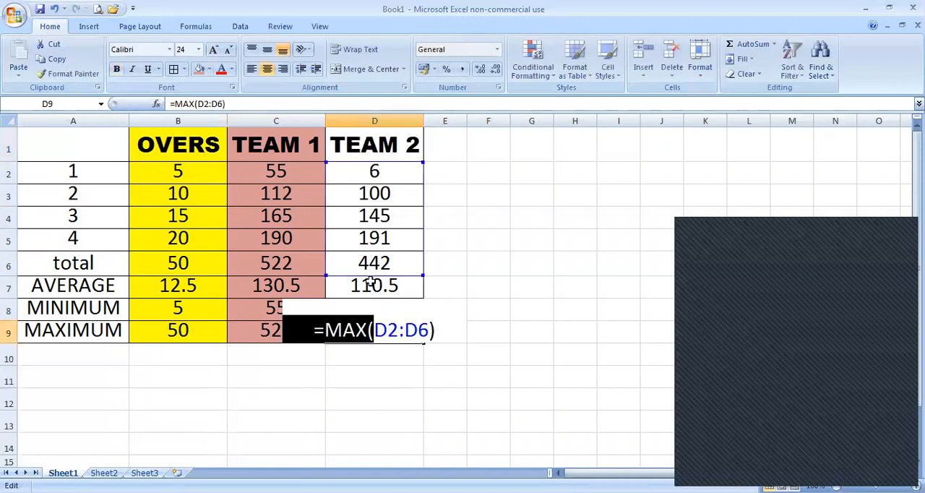
pyautogui.click(477, 292)
pyautogui.press('Delete')
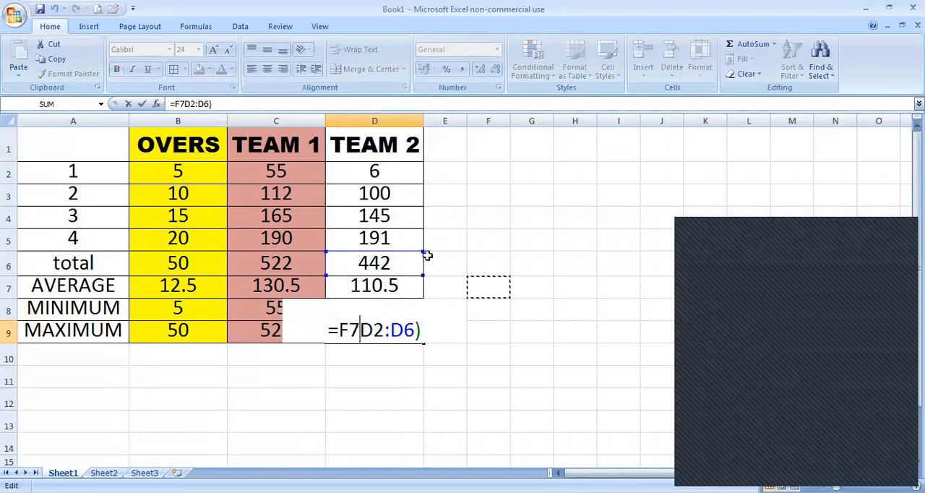
pyautogui.hotkey('ctrl', 'z')
pyautogui.click(476, 287)
pyautogui.hotkey('ctrl', 'z')
pyautogui.click(477, 289)
pyautogui.hotkey('ctrl', 'z')
pyautogui.click(483, 310)
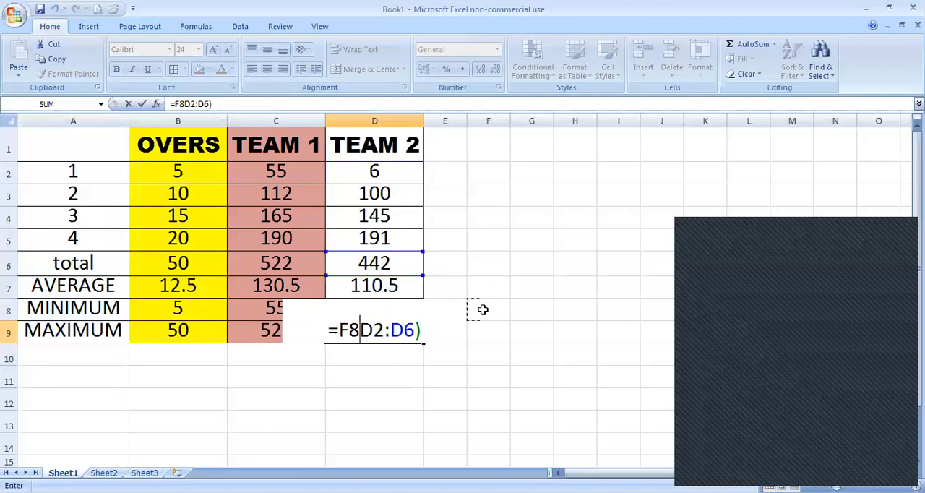
pyautogui.click(500, 354)
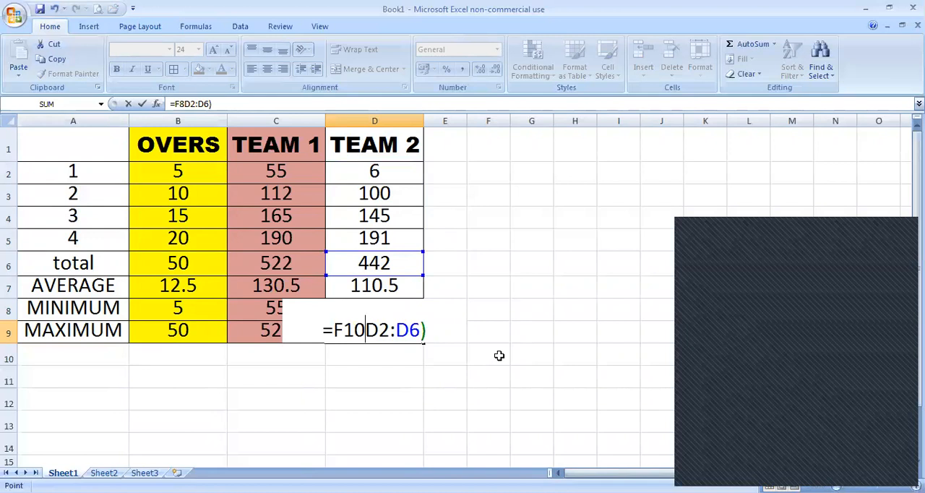
pyautogui.write('+')
pyautogui.click(408, 380)
pyautogui.press('BackSpace')
pyautogui.press('BackSpace')
pyautogui.press('BackSpace')
pyautogui.press('BackSpace')
pyautogui.press('BackSpace')
pyautogui.press('BackSpace')
pyautogui.press('BackSpace')
pyautogui.press('BackSpace')
pyautogui.press('Delete')
pyautogui.press('Delete')
pyautogui.press('Delete')
pyautogui.press('Delete')
pyautogui.press('Delete')
pyautogui.press('Escape')
pyautogui.click(409, 379)
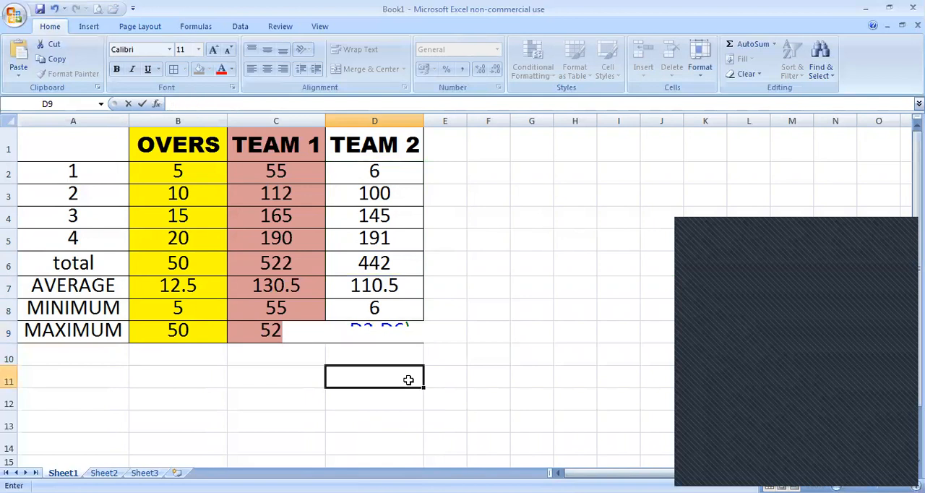
# Step: Fill the MAX formula from C9 into D9 and color the TEAM 2 column D1:D9 light blue
pyautogui.click(289, 329)
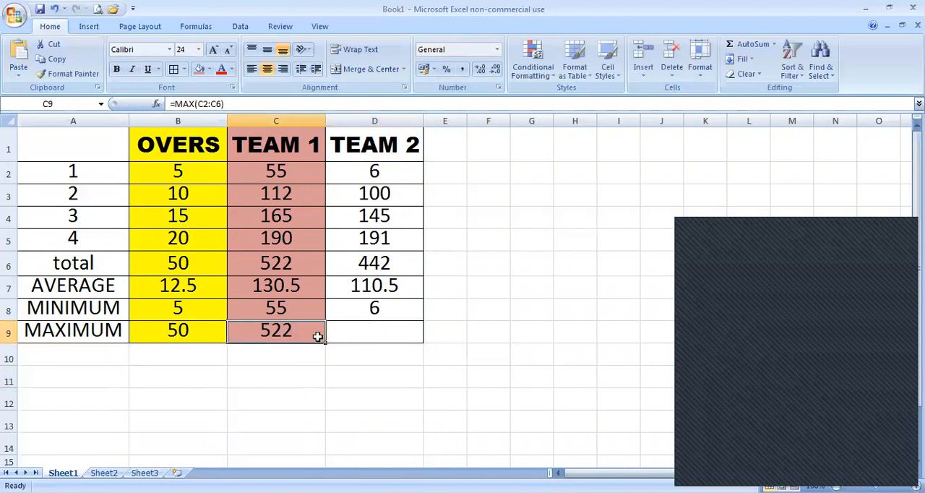
pyautogui.moveTo(326, 342); pyautogui.dragTo(373, 148)
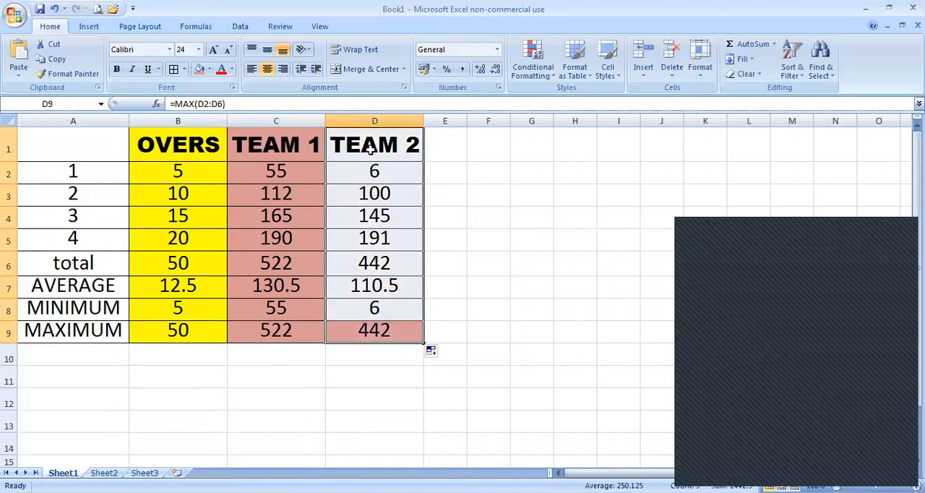
pyautogui.click(210, 69)
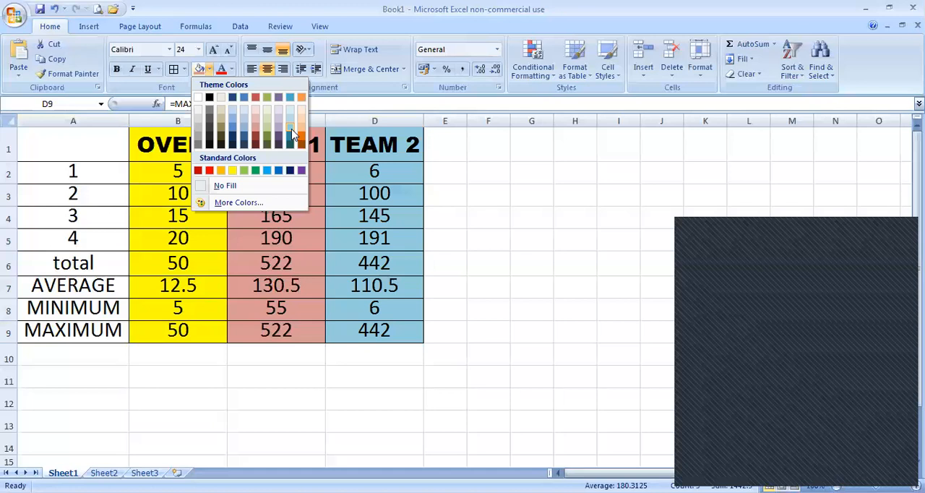
pyautogui.click(293, 134)
pyautogui.click(515, 246)
# Step: Fill the row label column A1:A9 with light orange
pyautogui.moveTo(70, 149); pyautogui.dragTo(76, 325)
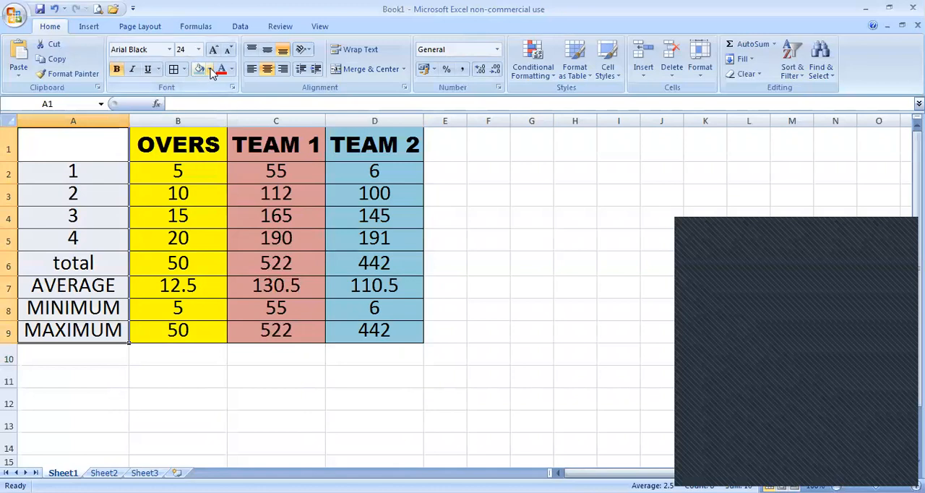
pyautogui.click(209, 70)
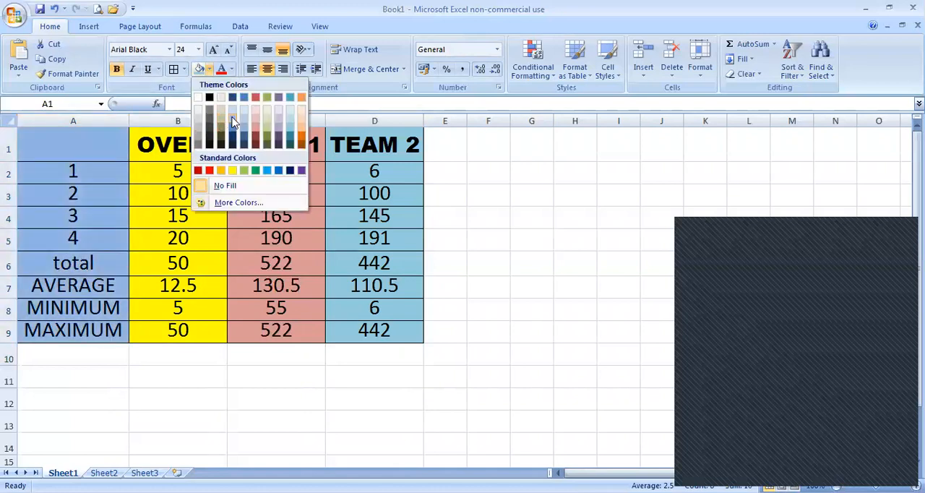
pyautogui.click(304, 134)
pyautogui.click(303, 144)
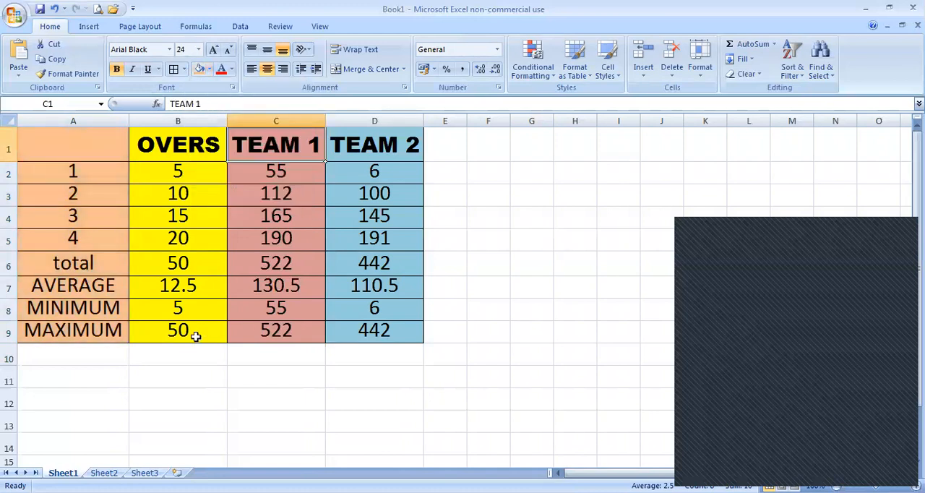
pyautogui.click(172, 376)
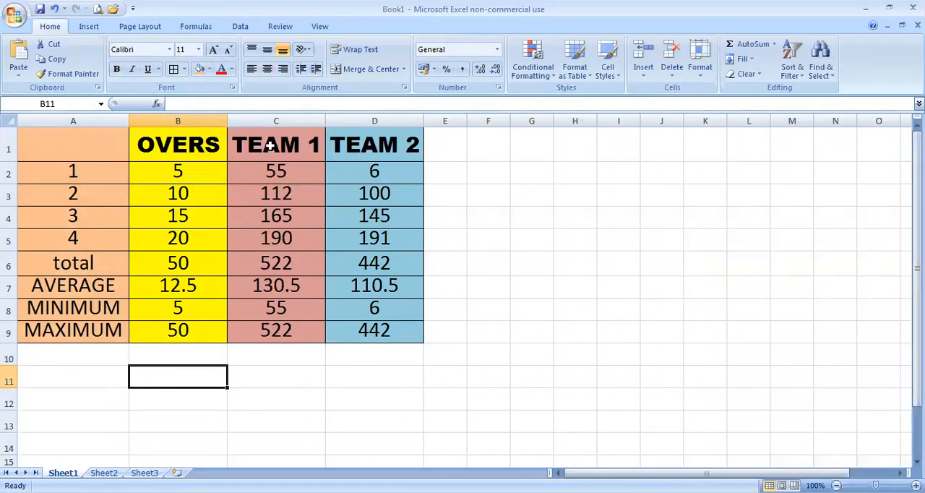
pyautogui.moveTo(268, 146); pyautogui.dragTo(381, 266)
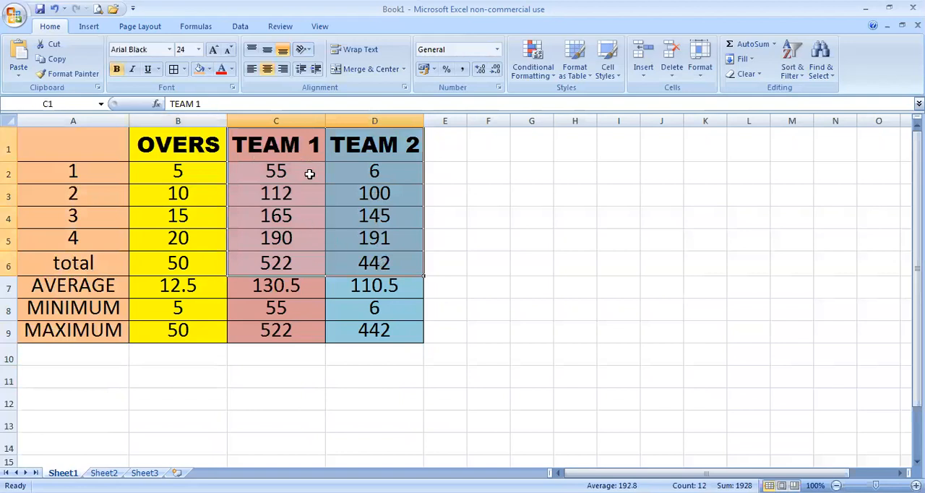
pyautogui.moveTo(170, 144); pyautogui.dragTo(378, 239)
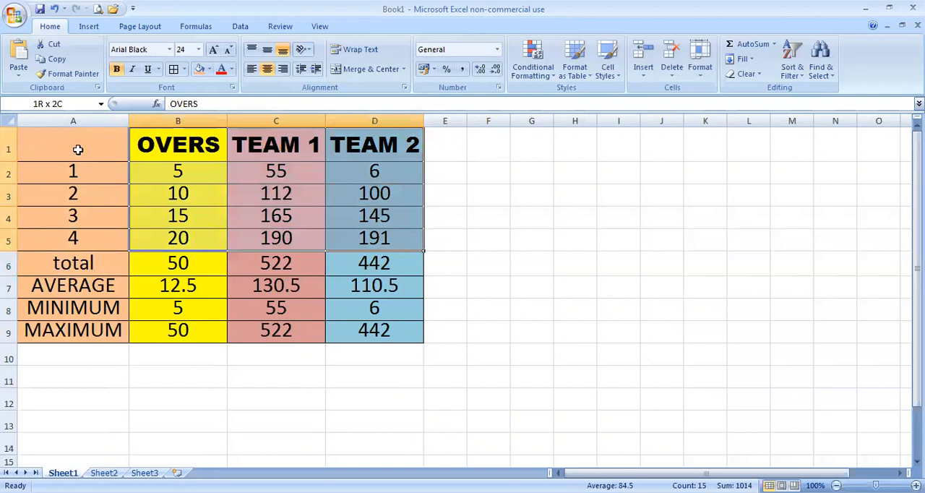
pyautogui.moveTo(77, 150); pyautogui.dragTo(395, 261)
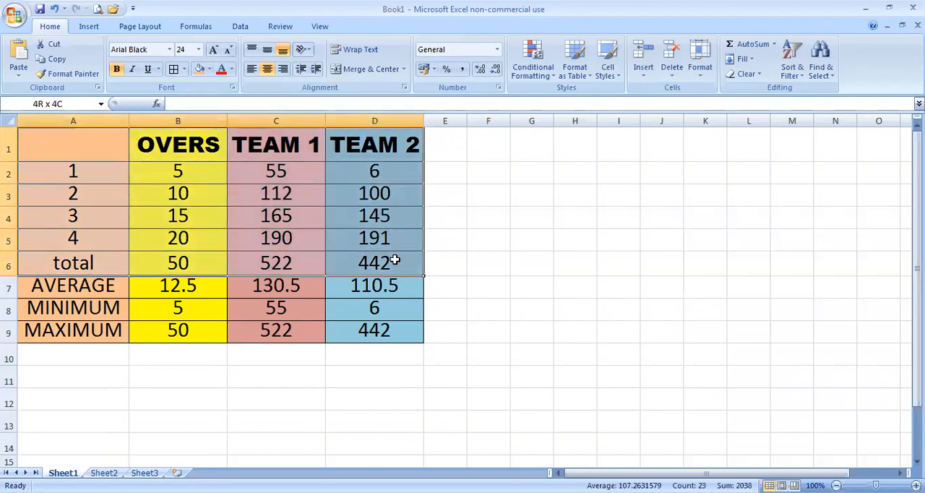
pyautogui.click(97, 149)
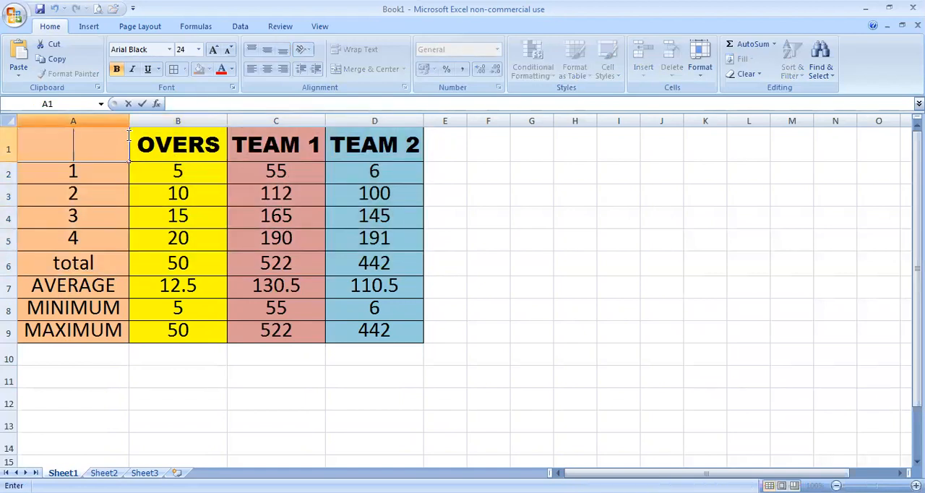
pyautogui.click(123, 167)
# Step: Insert a 2-D stacked line chart from the overs and team scores in A1:D5
pyautogui.moveTo(118, 138); pyautogui.dragTo(369, 239)
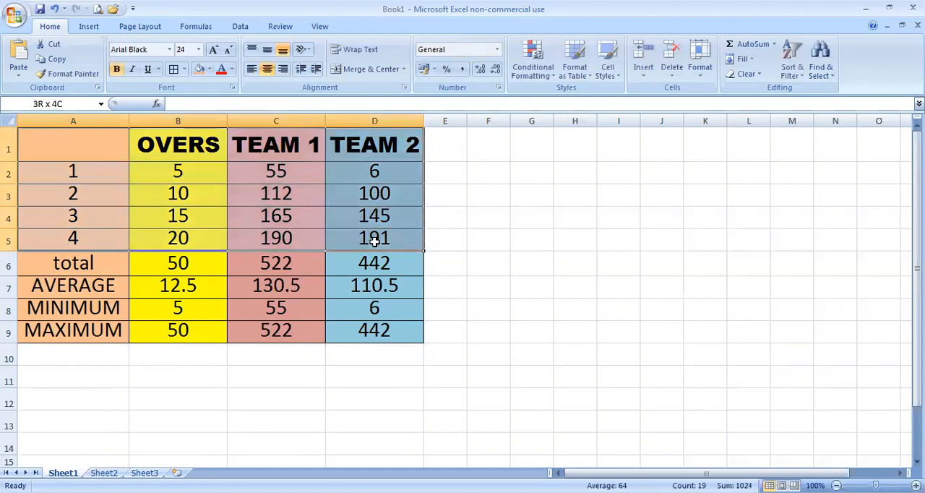
pyautogui.click(88, 27)
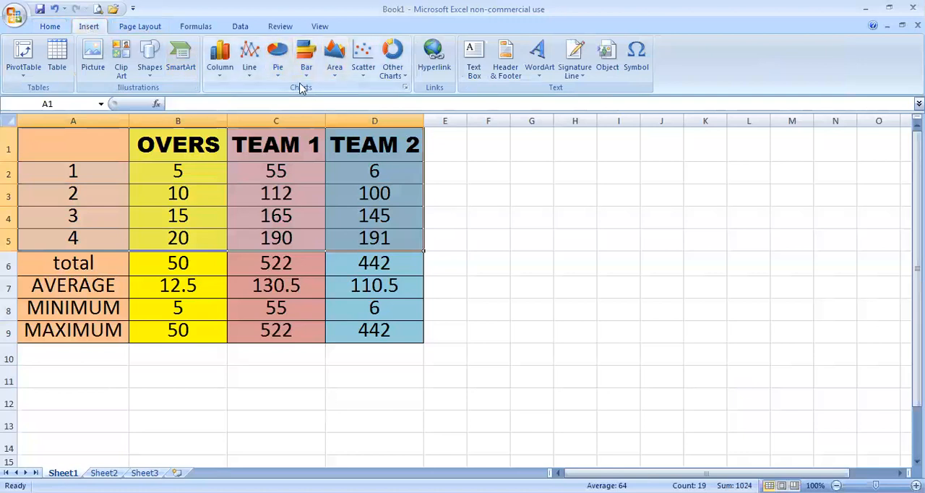
pyautogui.click(250, 67)
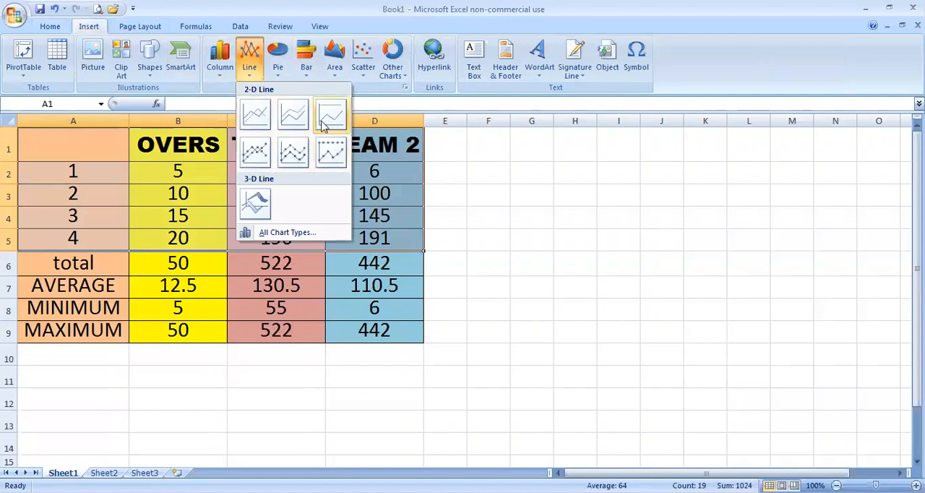
pyautogui.click(294, 117)
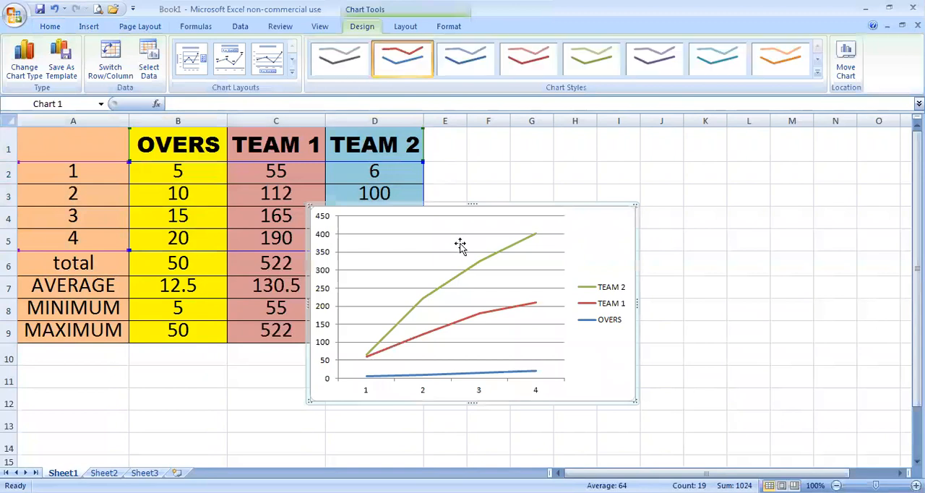
# Step: Try out different widths for the line chart by narrowing it and widening it again
pyautogui.click(379, 327)
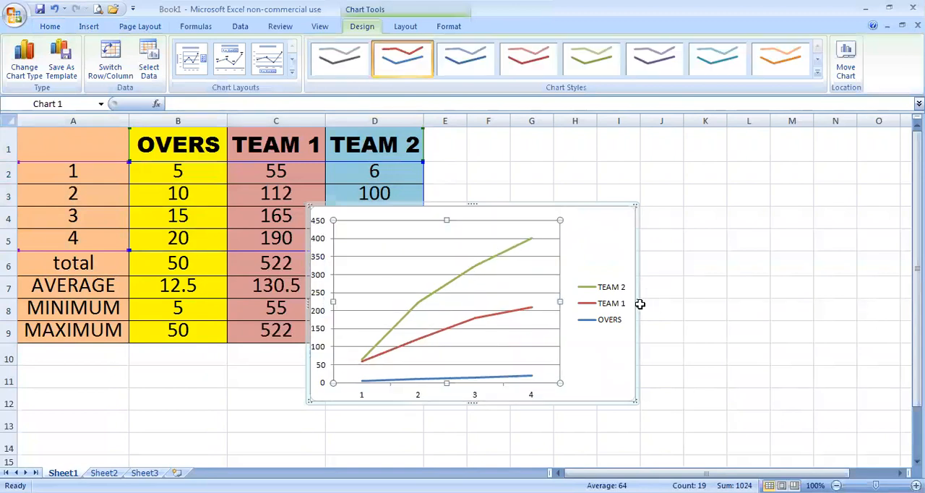
pyautogui.moveTo(638, 302); pyautogui.dragTo(575, 302)
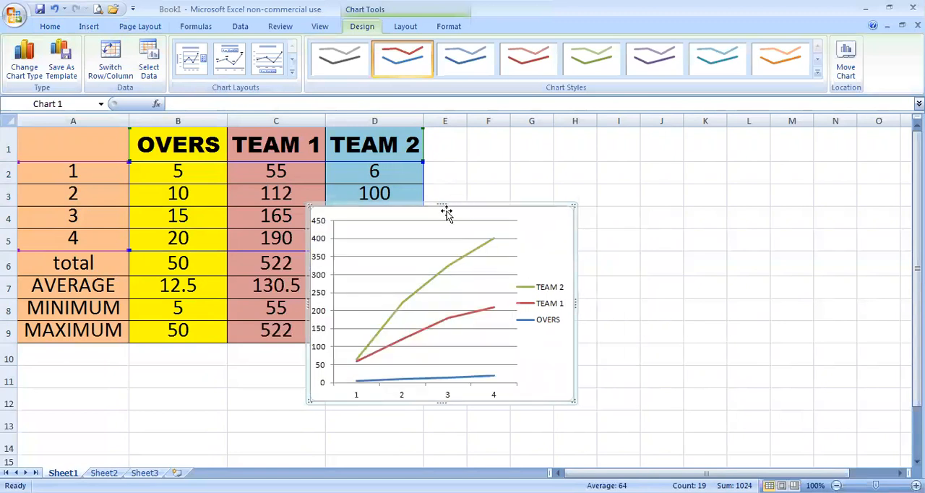
pyautogui.moveTo(443, 201); pyautogui.dragTo(443, 203)
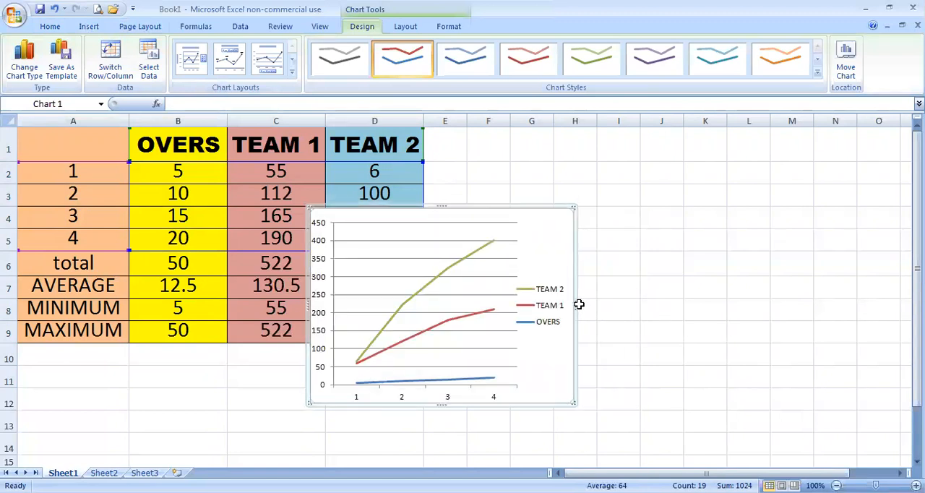
pyautogui.moveTo(576, 303); pyautogui.dragTo(647, 303)
pyautogui.click(510, 272)
pyautogui.click(567, 215)
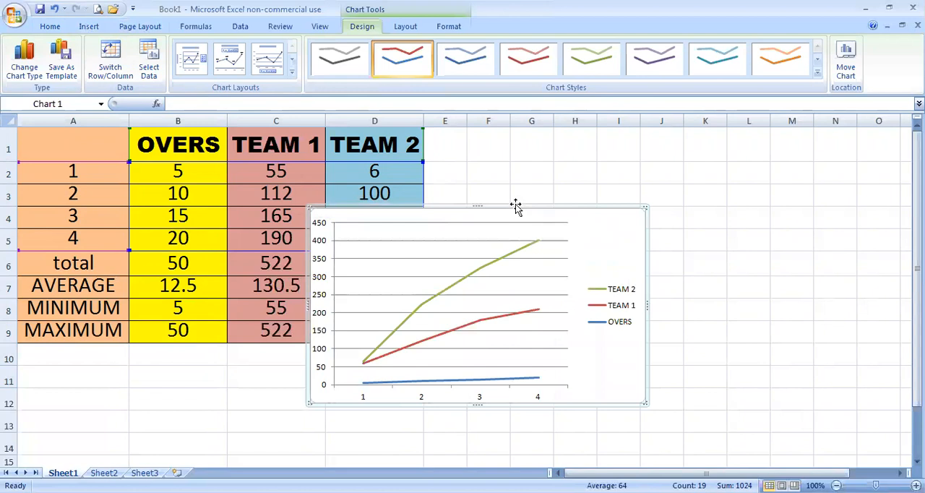
# Step: Move the line chart below the table, starting at row 10, and widen it to the outer edge of column D
pyautogui.moveTo(516, 206); pyautogui.dragTo(233, 350)
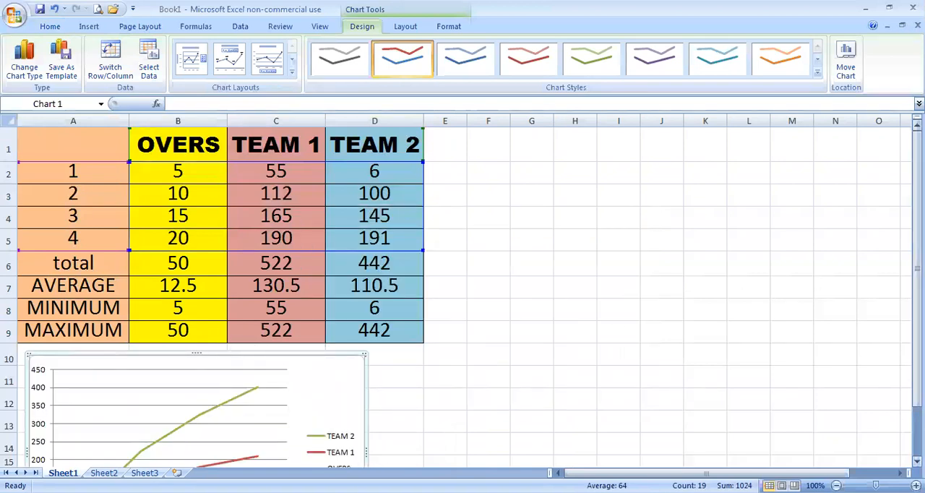
pyautogui.click(918, 461)
pyautogui.click(917, 461)
pyautogui.click(917, 461)
pyautogui.click(918, 461)
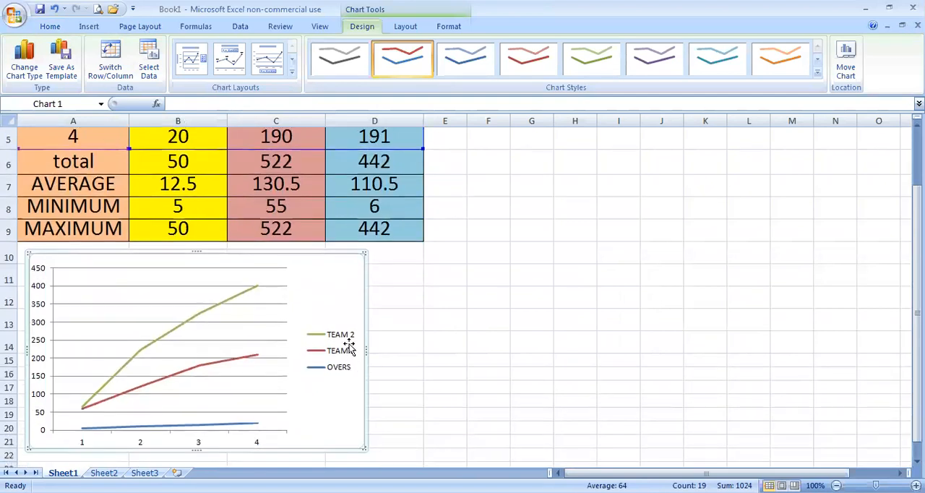
pyautogui.moveTo(363, 348); pyautogui.dragTo(419, 337)
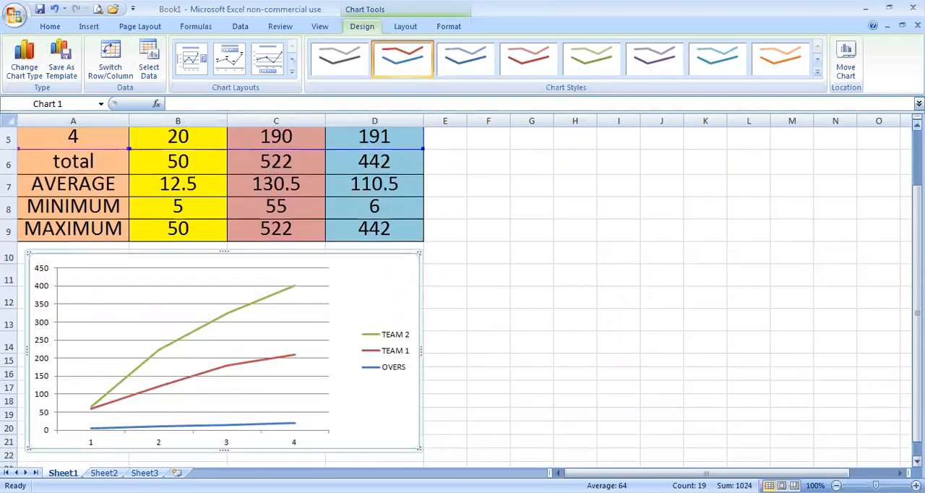
pyautogui.click(917, 126)
pyautogui.click(917, 126)
pyautogui.click(918, 126)
pyautogui.click(918, 126)
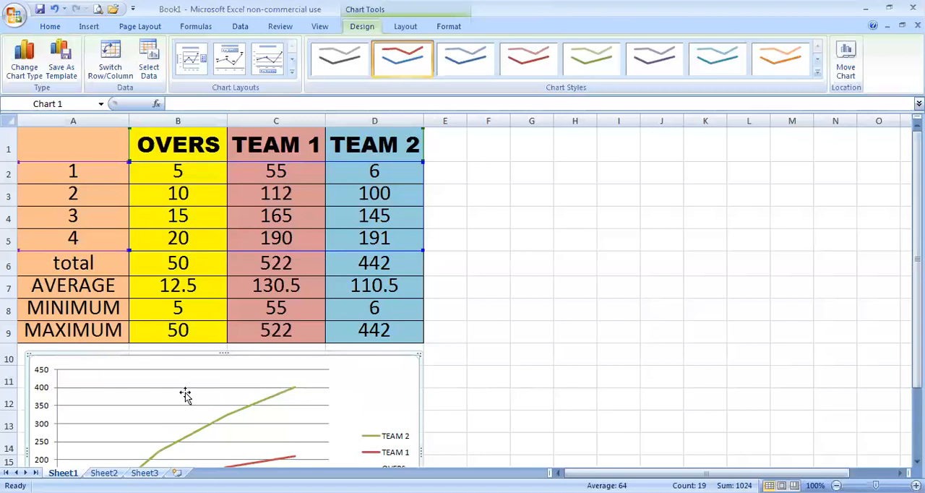
pyautogui.click(94, 27)
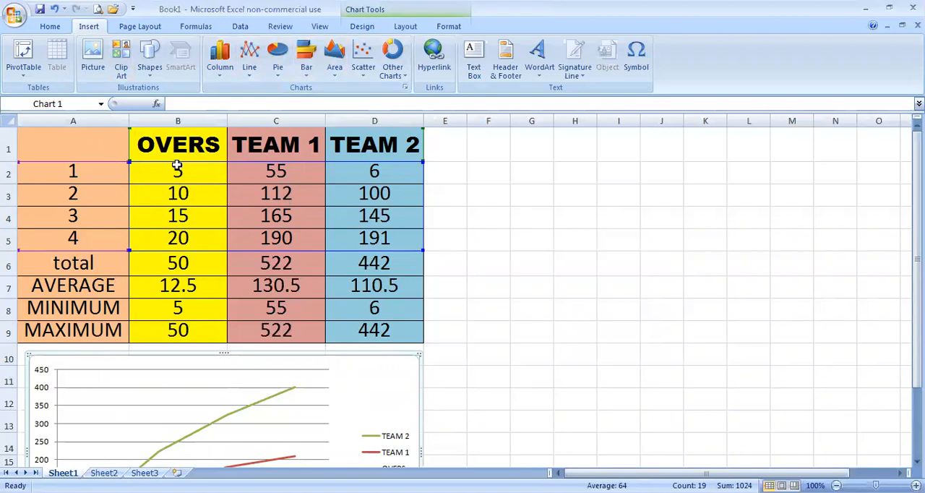
pyautogui.hscroll(3, 227, 153)
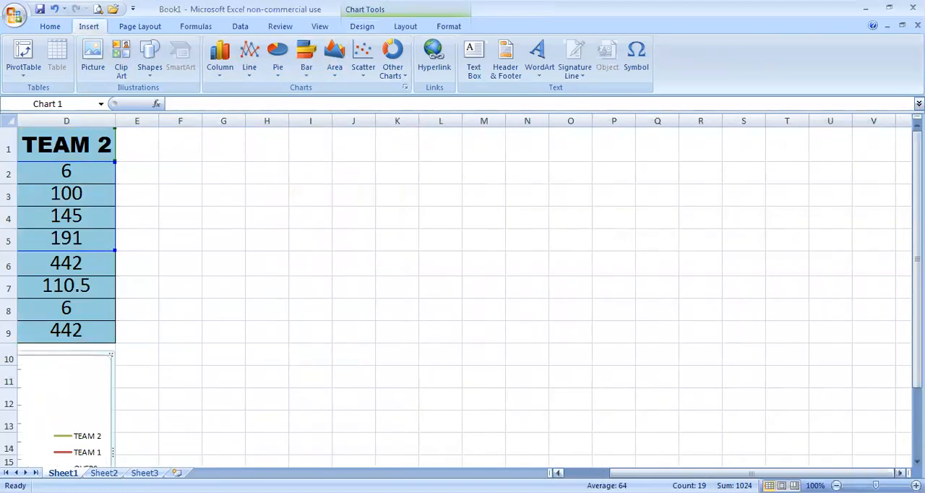
pyautogui.click(582, 473)
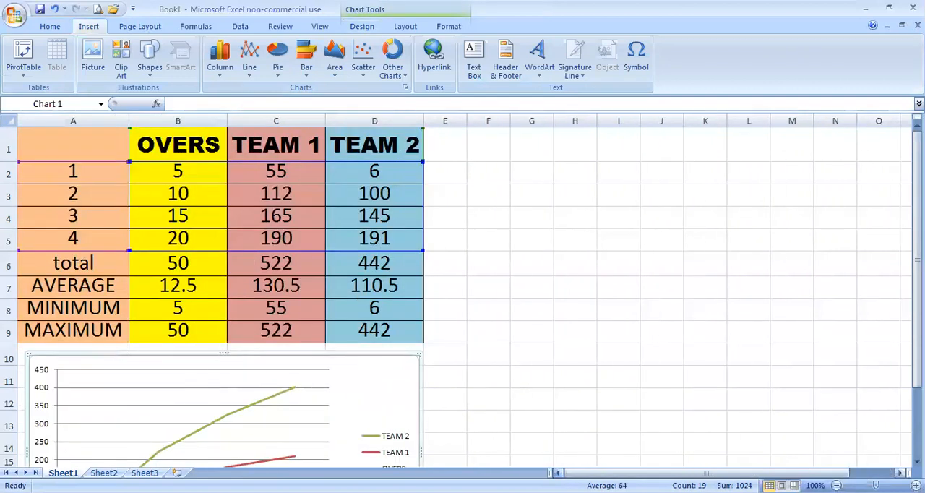